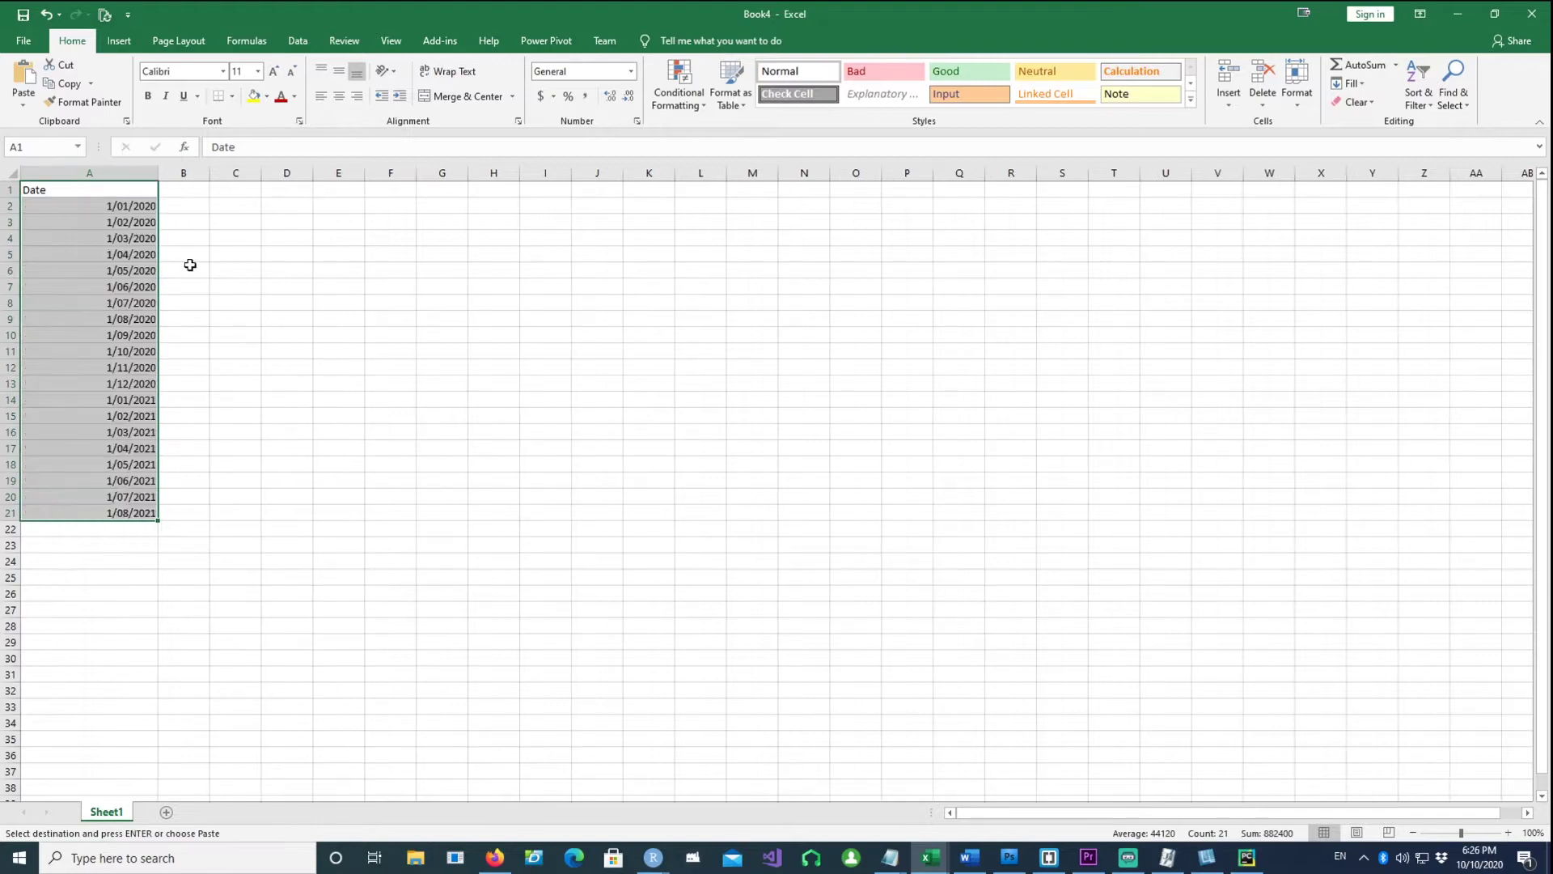
Step: Select cell B6, the empty cell beside the Date list in A1:A21
left_click(190, 267)
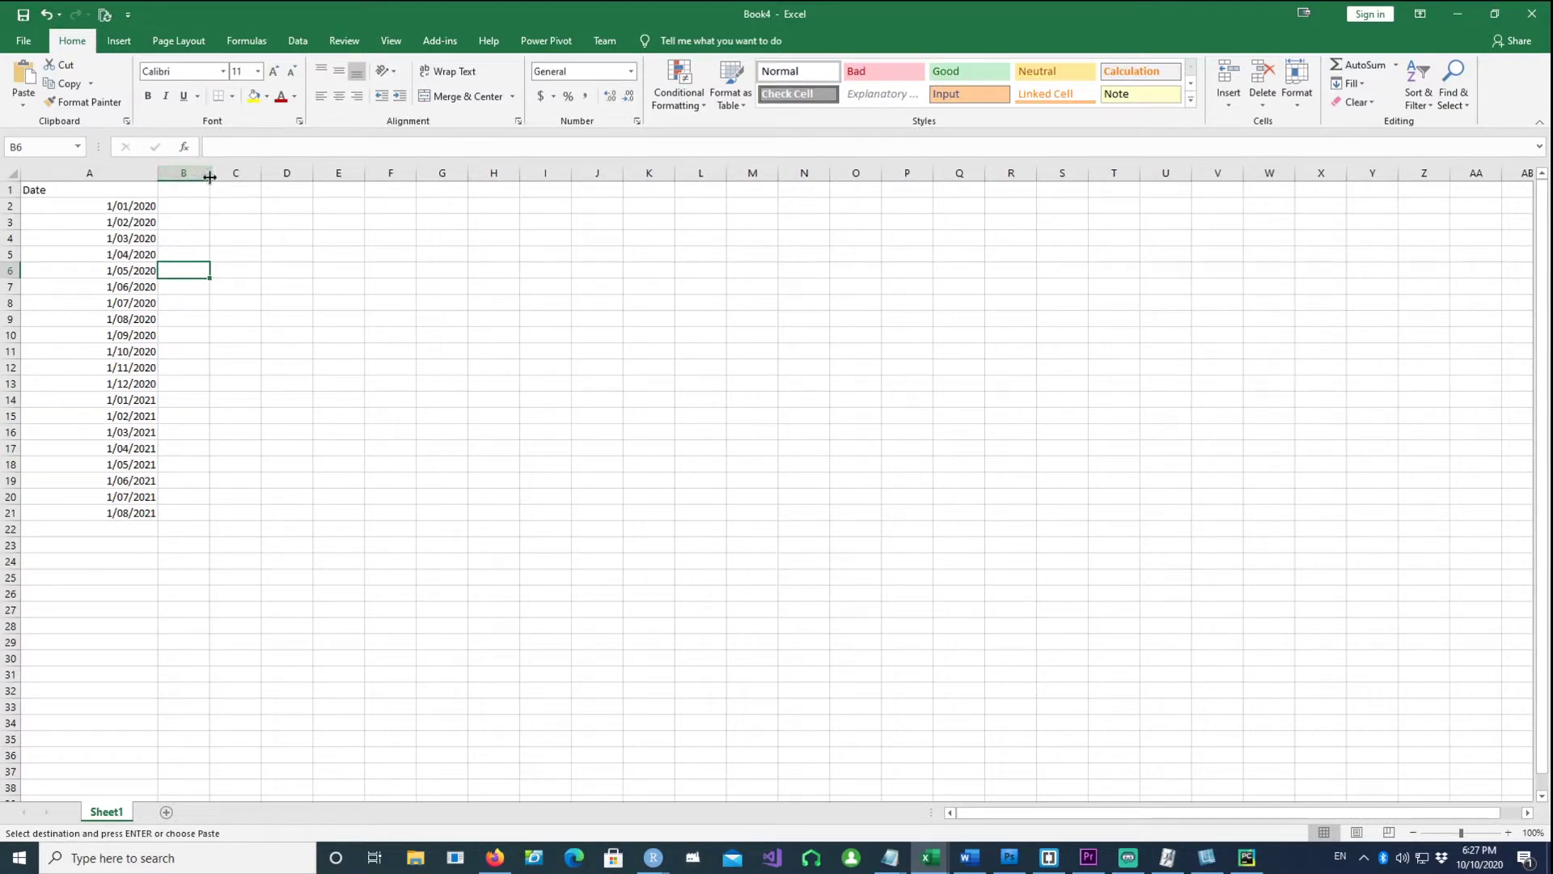
Step: Paste the Month Number through Full Month Name headers into B1:F1
left_click_drag(210, 173, 229, 179)
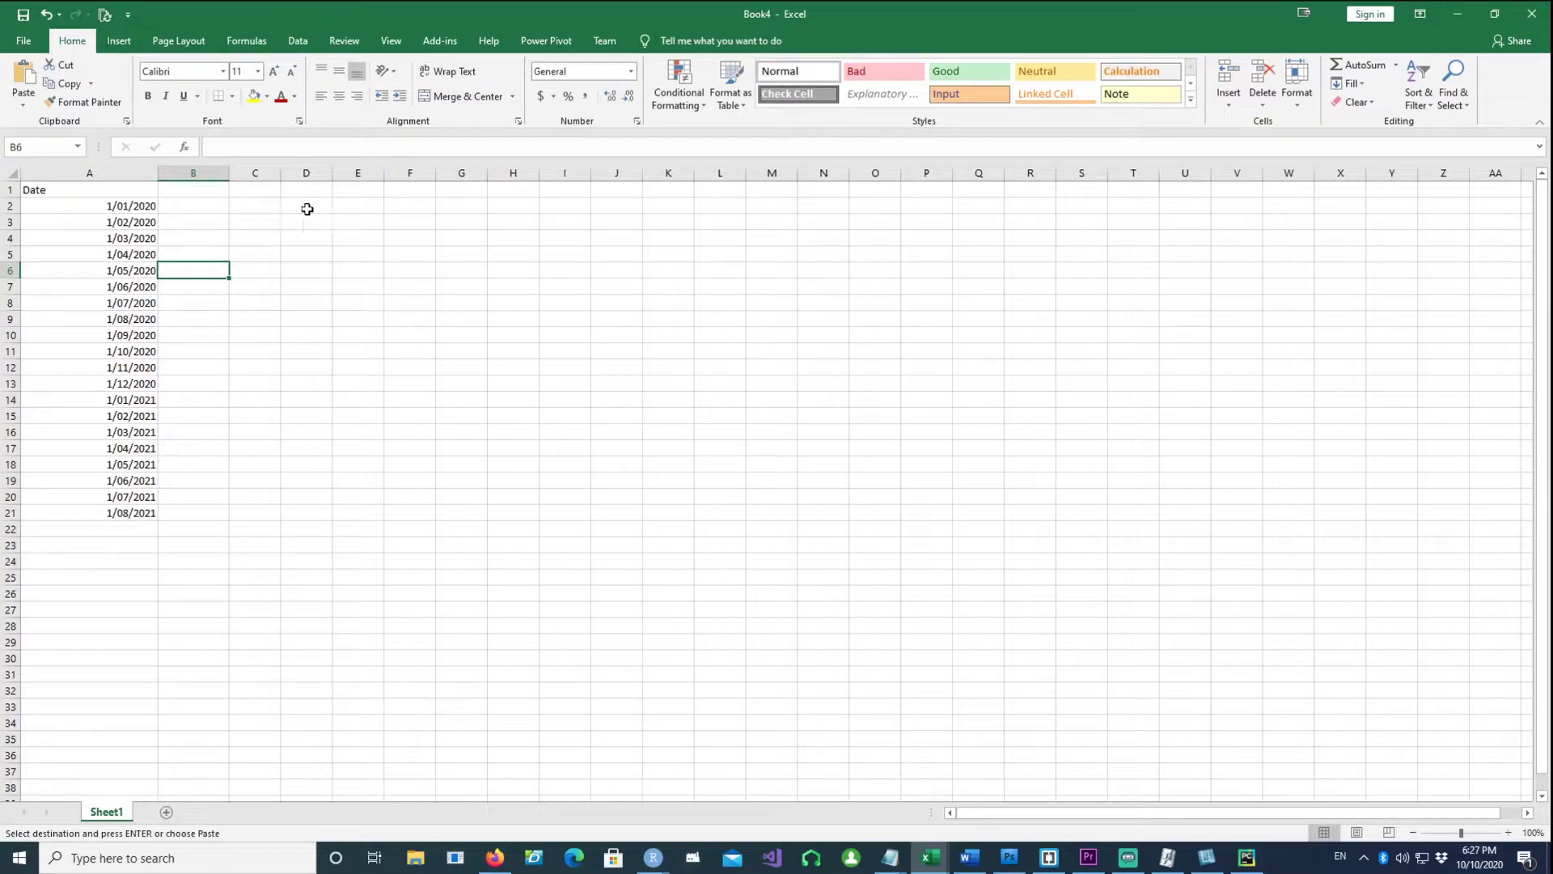
left_click(208, 191)
type("Month Number\tOne Digit\tTwo Digit\tAbbreviated\tFull Month Name")
left_click(383, 275)
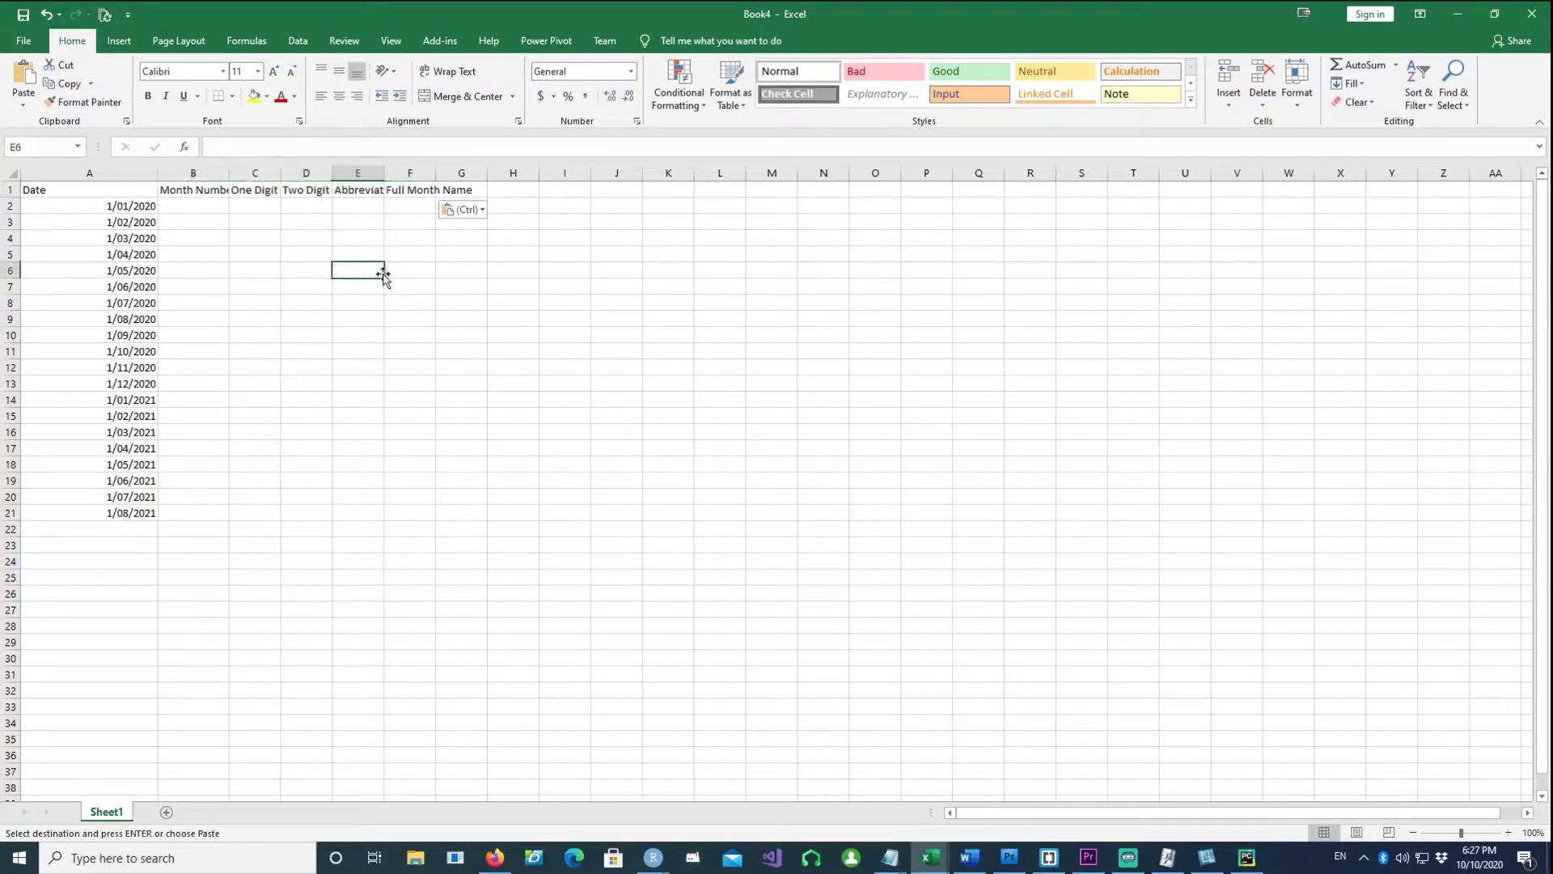
Step: Autofit columns B to F to their header text
double_click(229, 173)
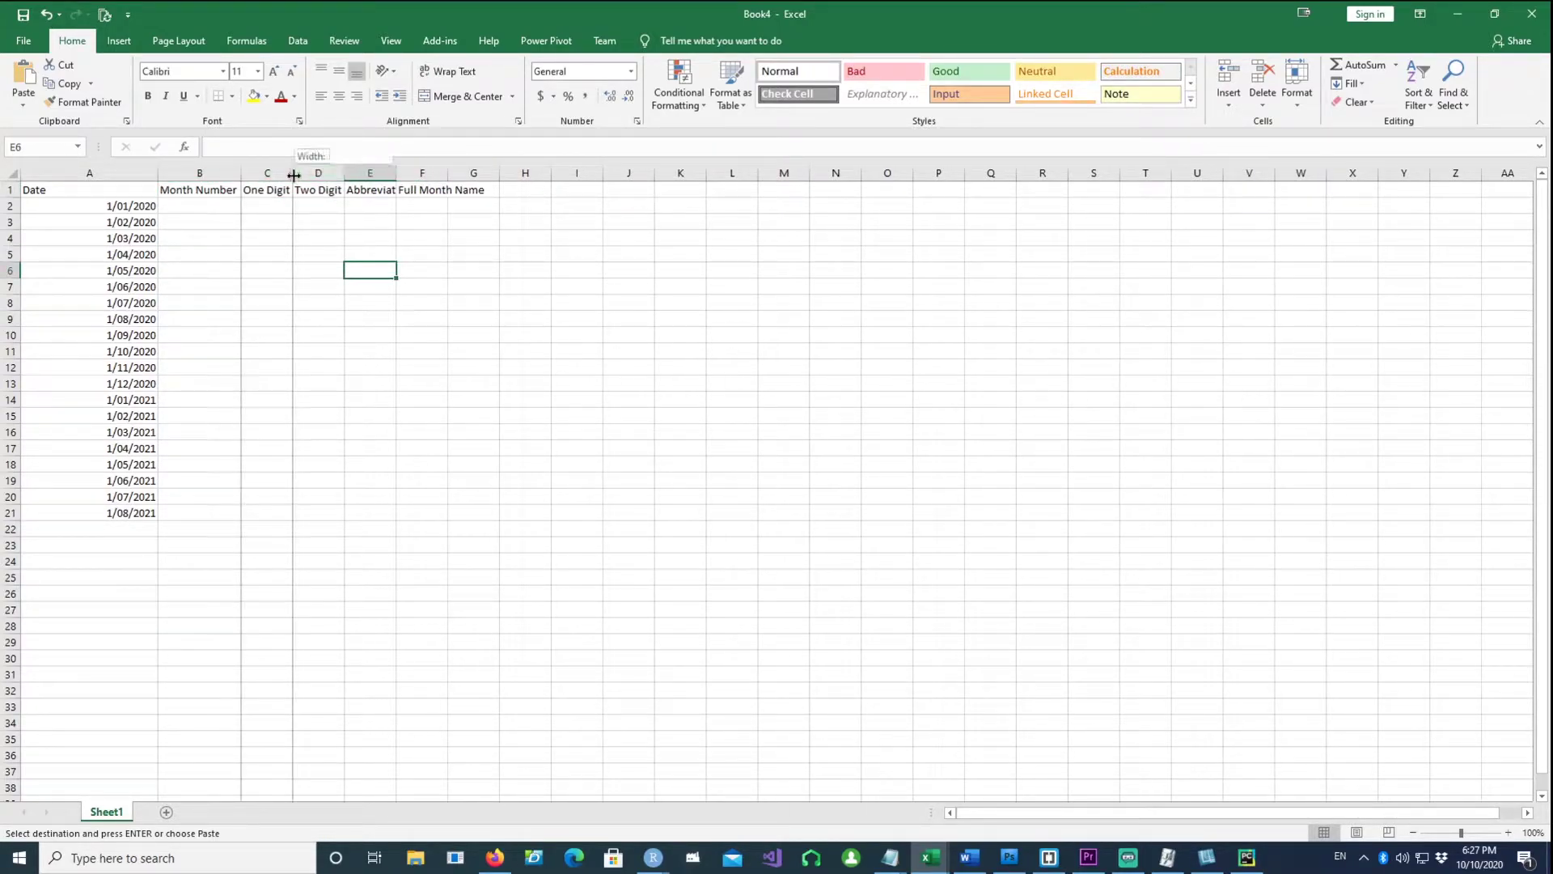
double_click(292, 172)
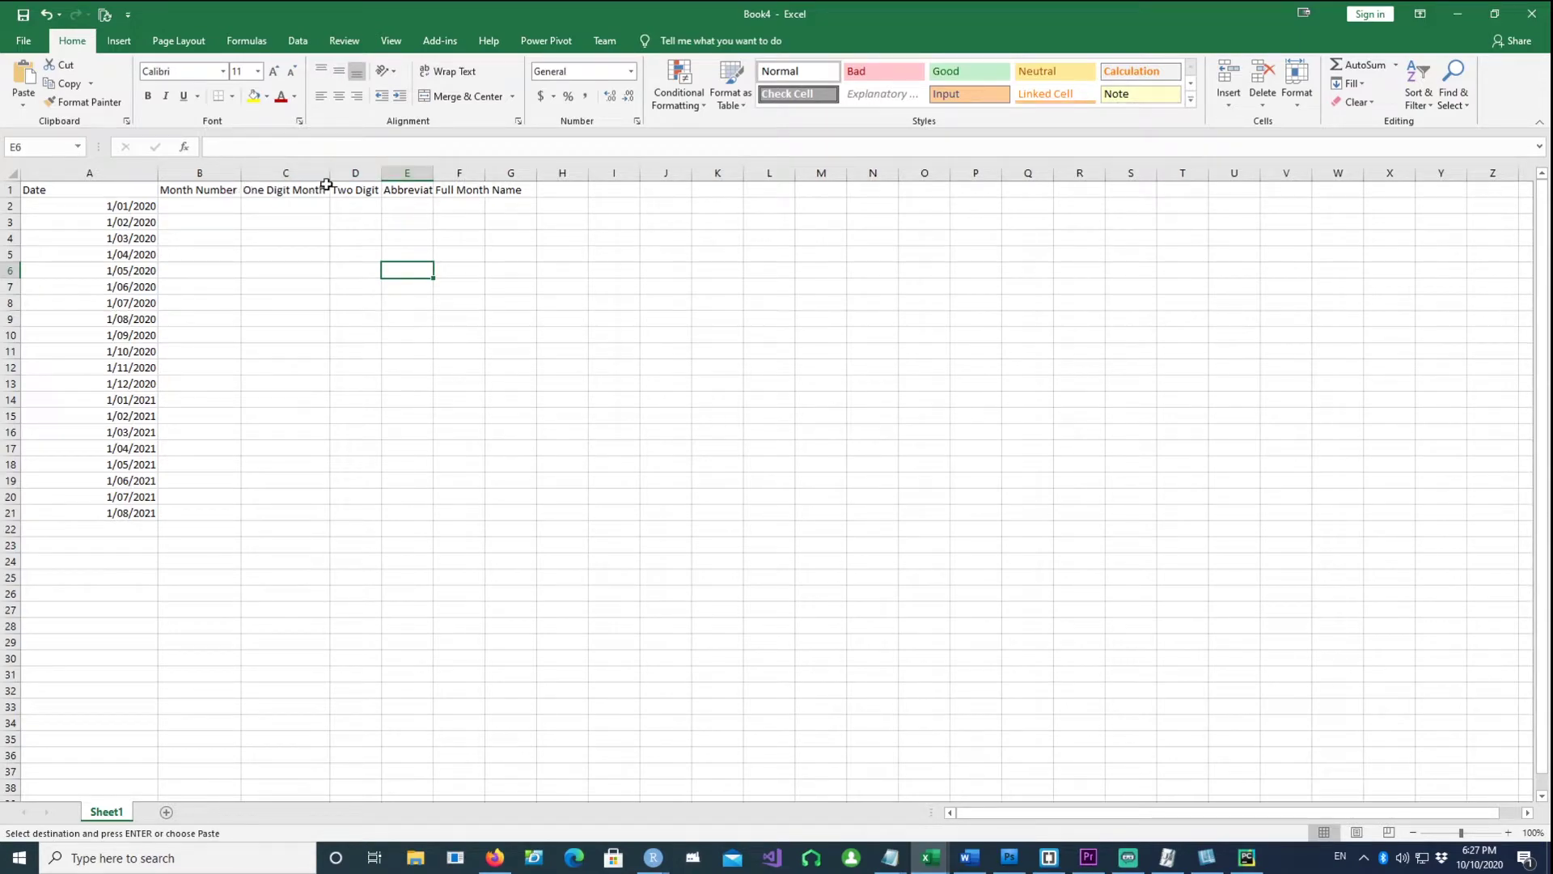
double_click(381, 173)
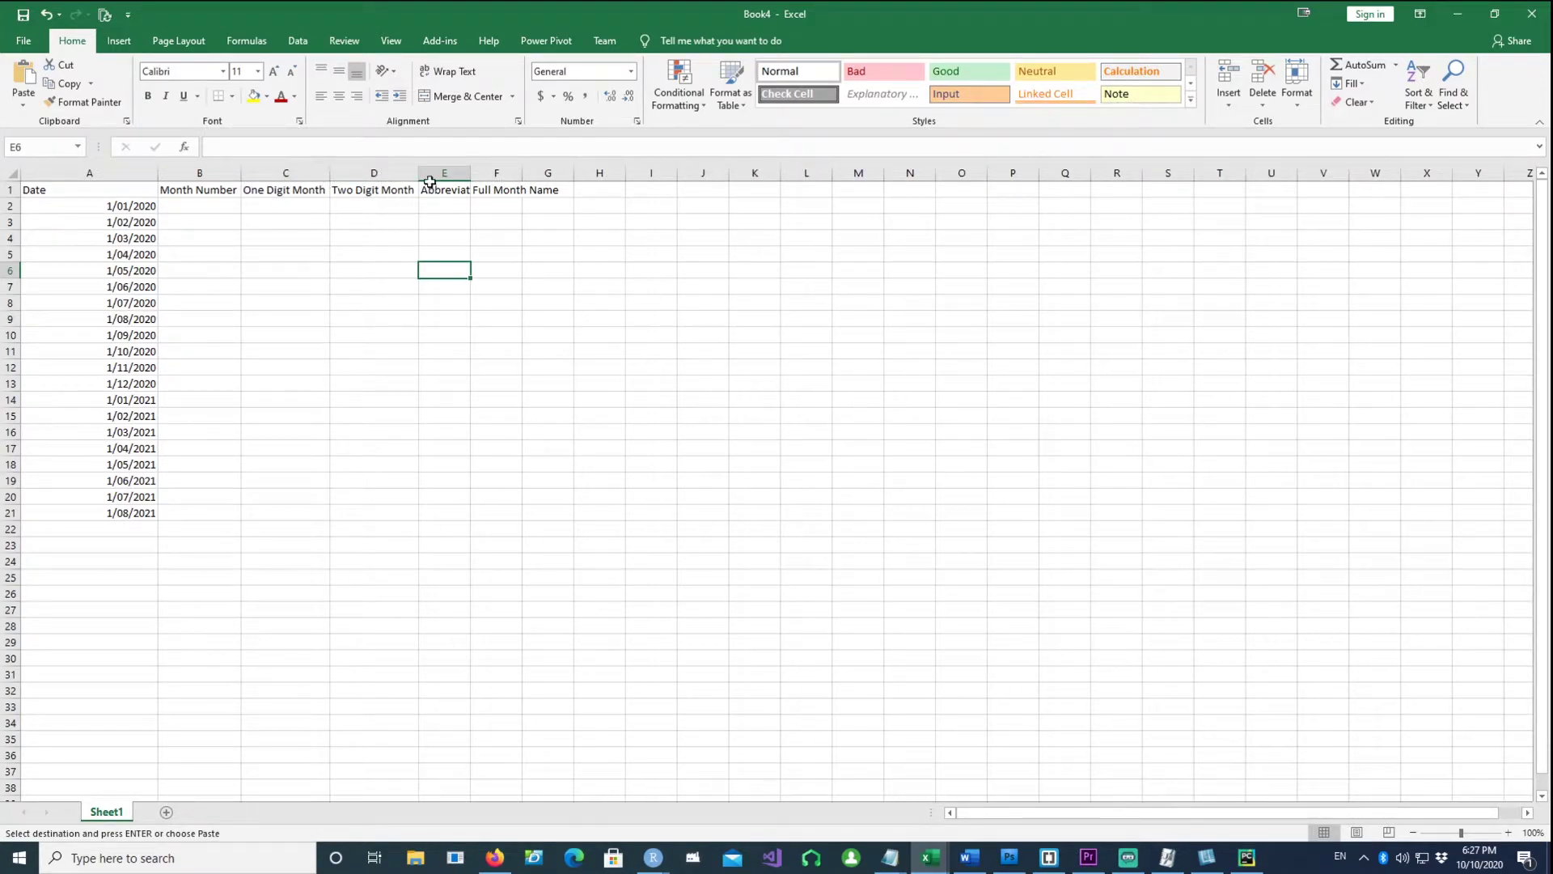
double_click(470, 173)
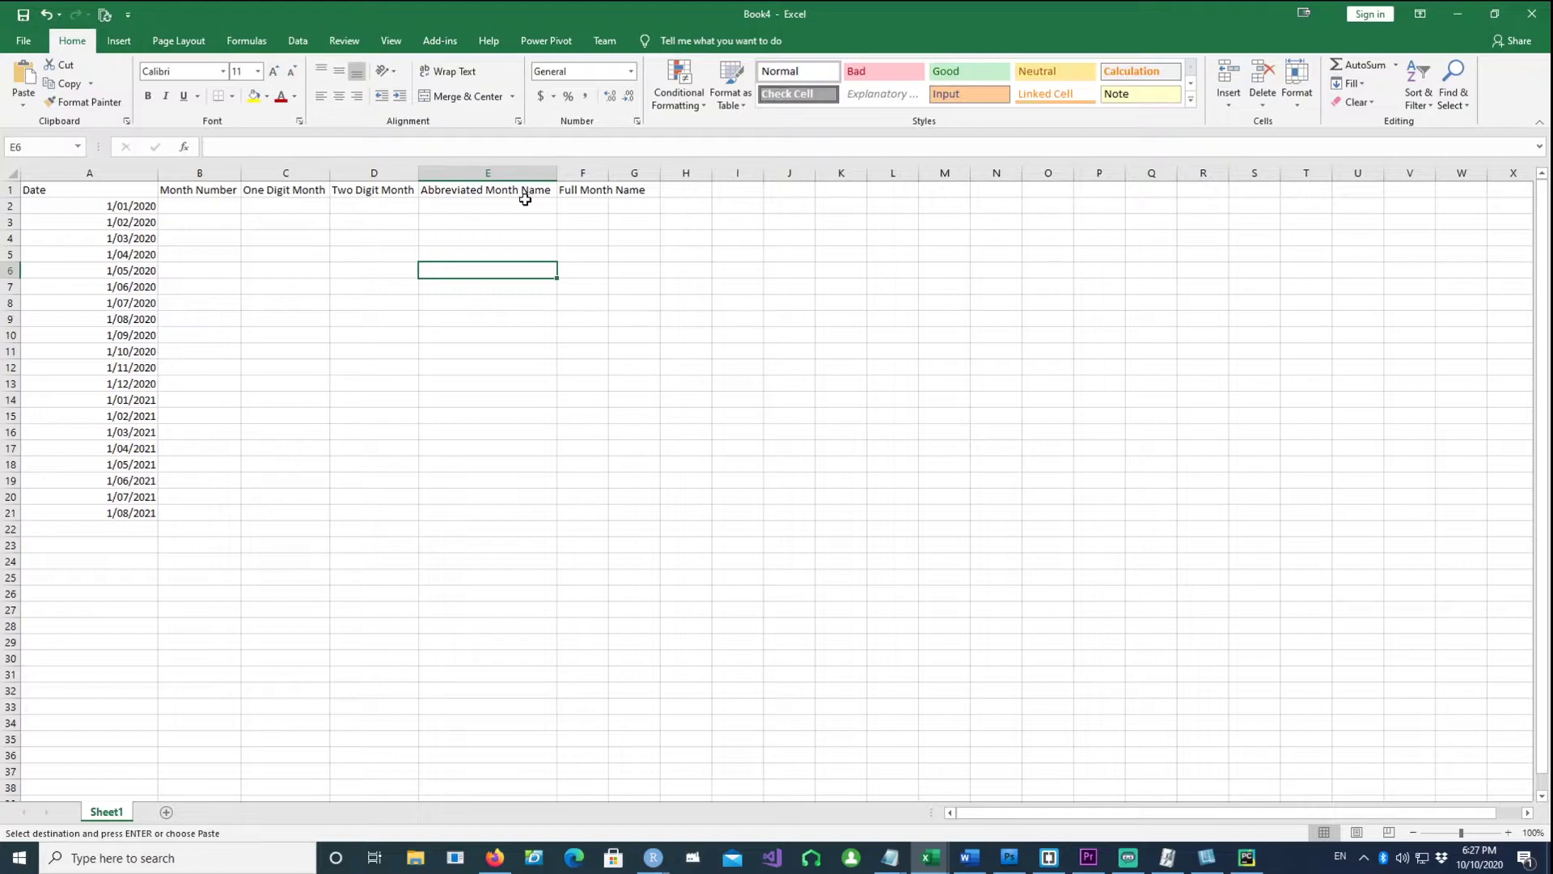
double_click(608, 173)
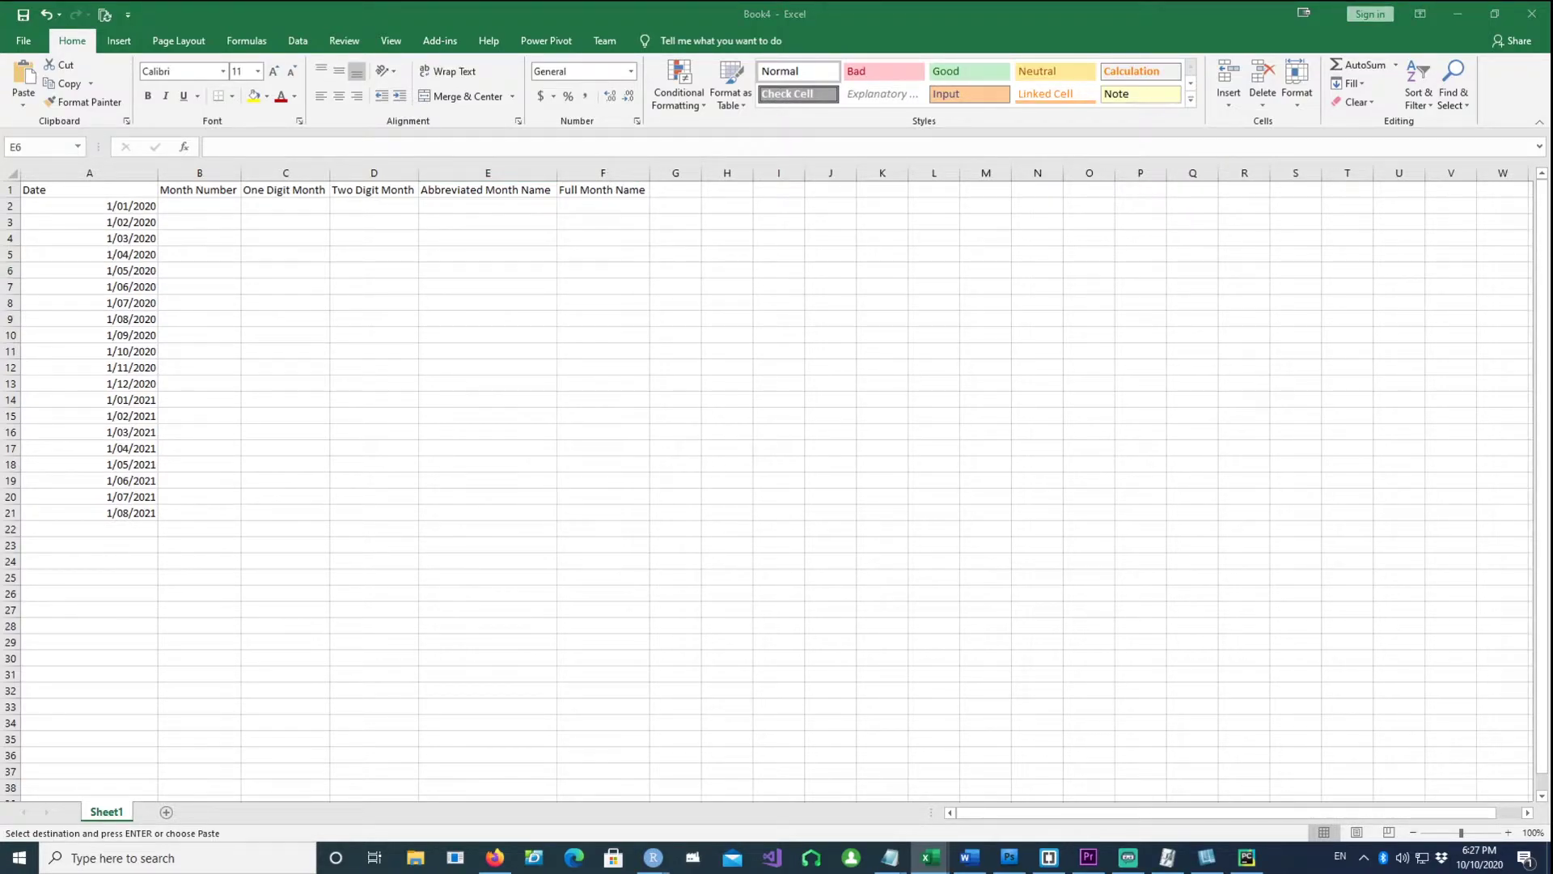
Step: Enter =MONTH(A2) in B2 and fill it down to B21
left_click(202, 208)
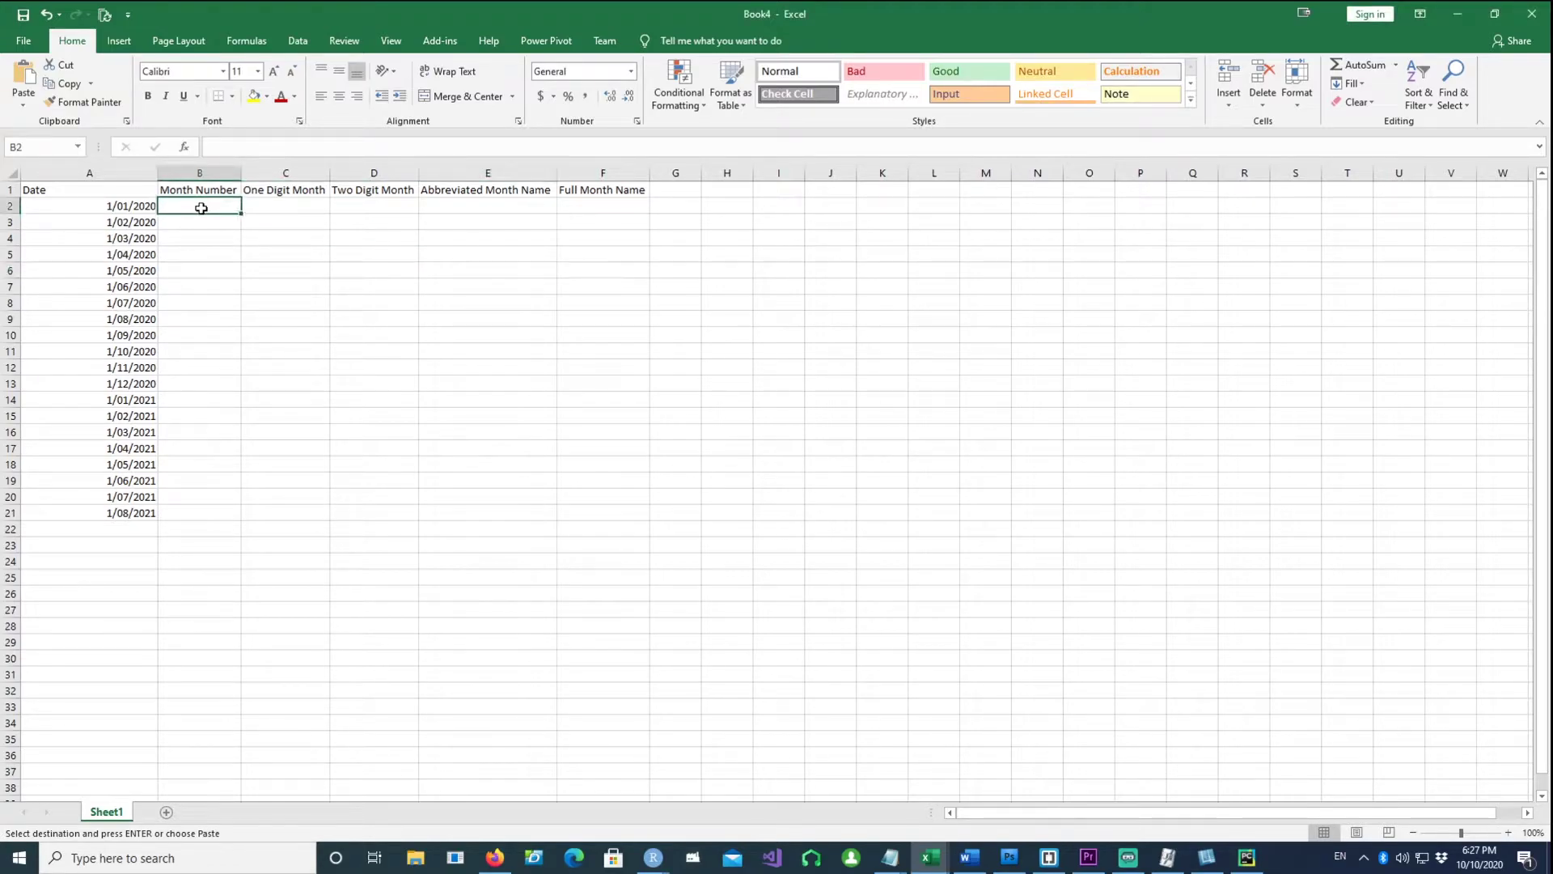
type("=month")
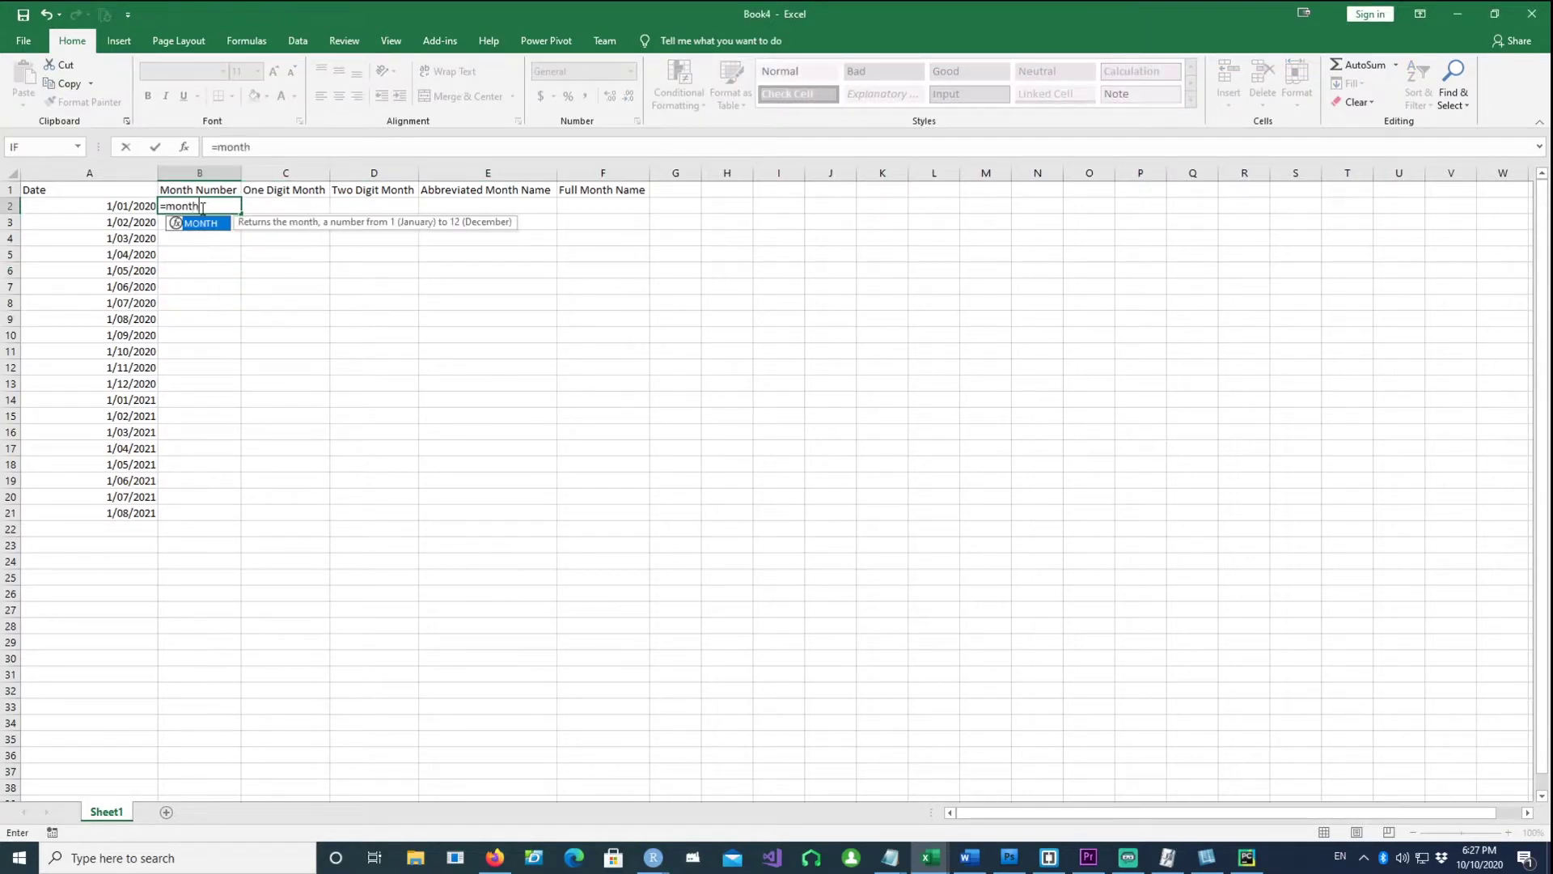
type("(")
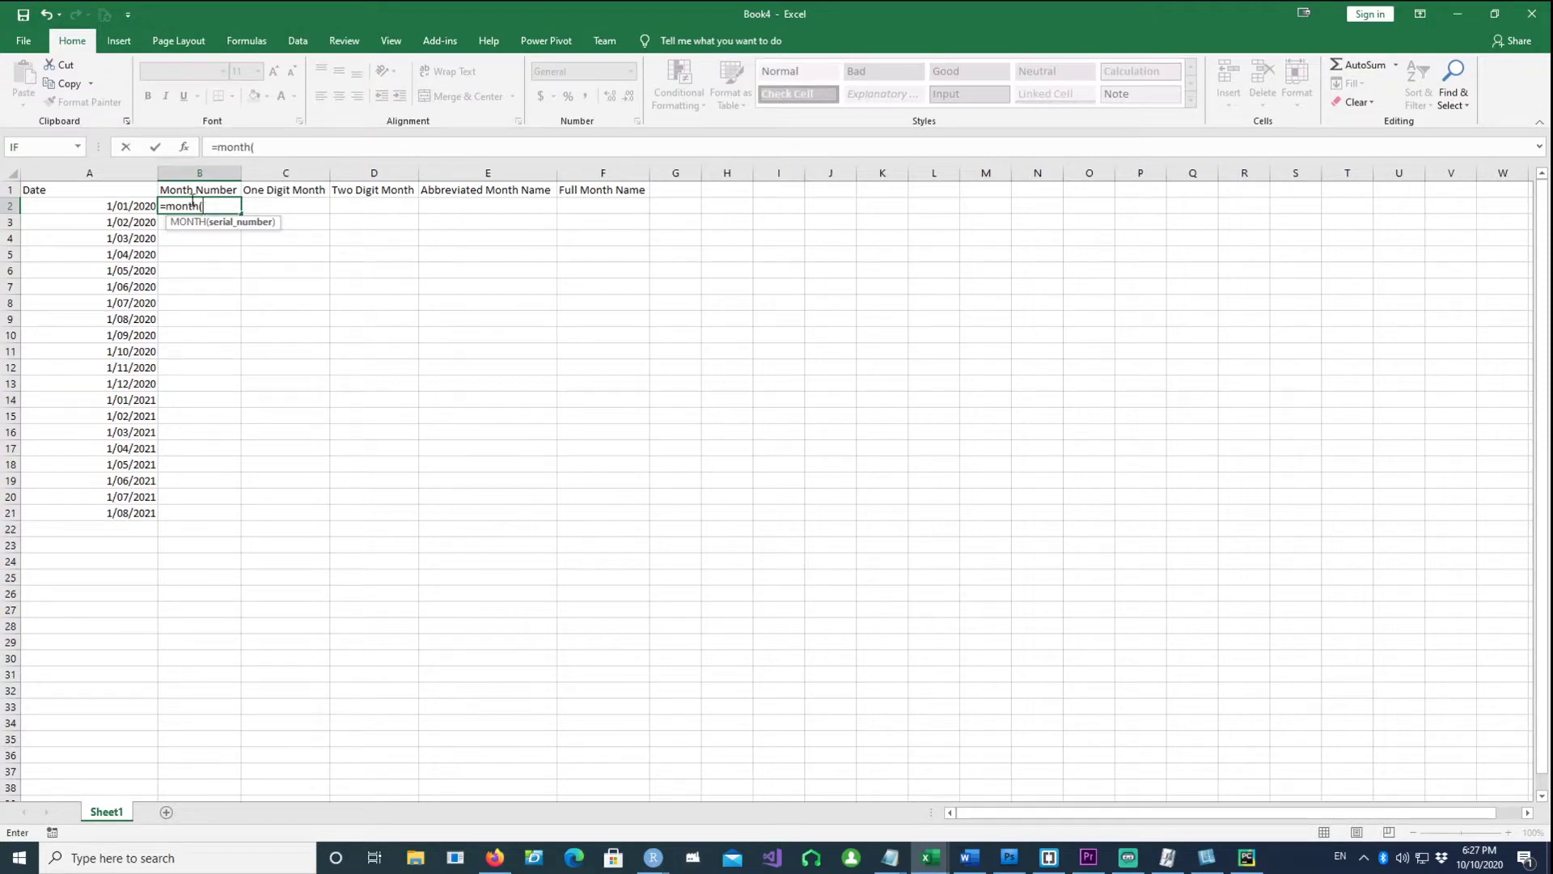
left_click(124, 209)
left_click(289, 148)
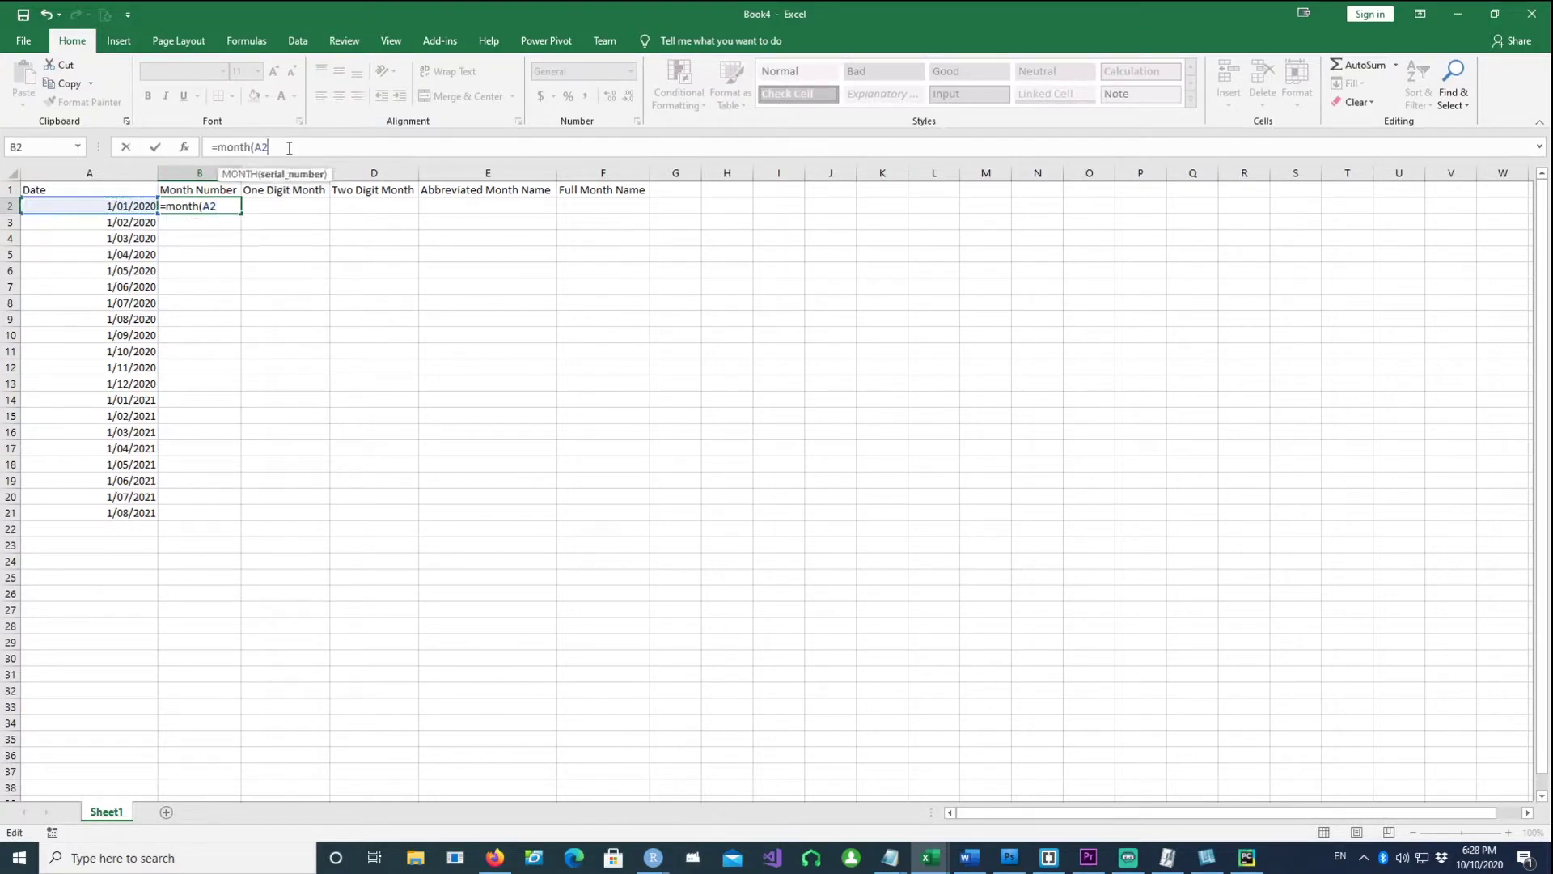
type(")")
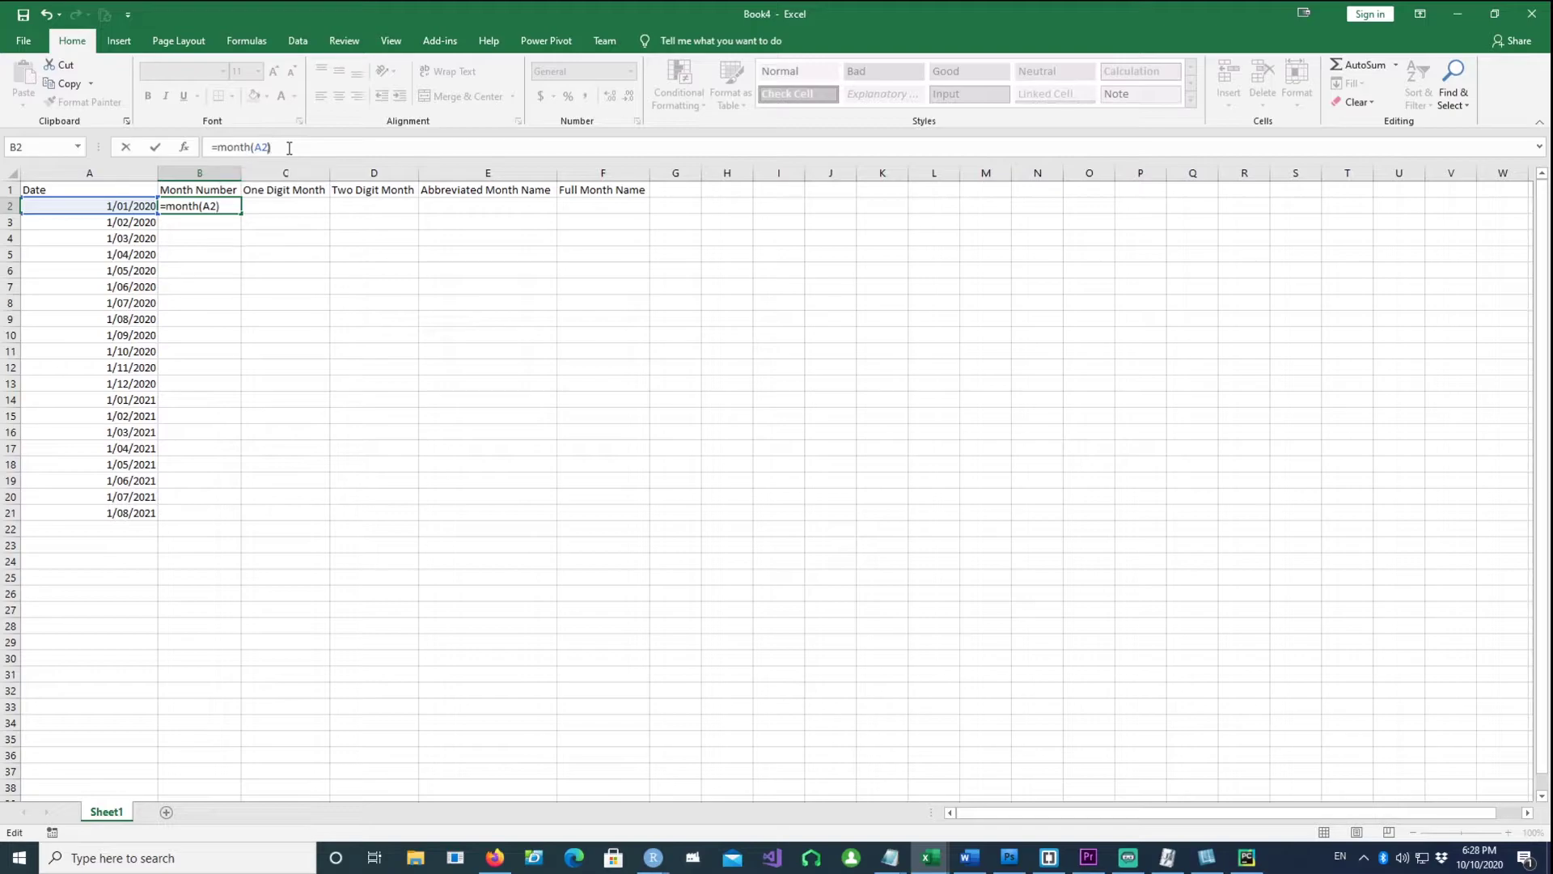
key("ctrl+Return")
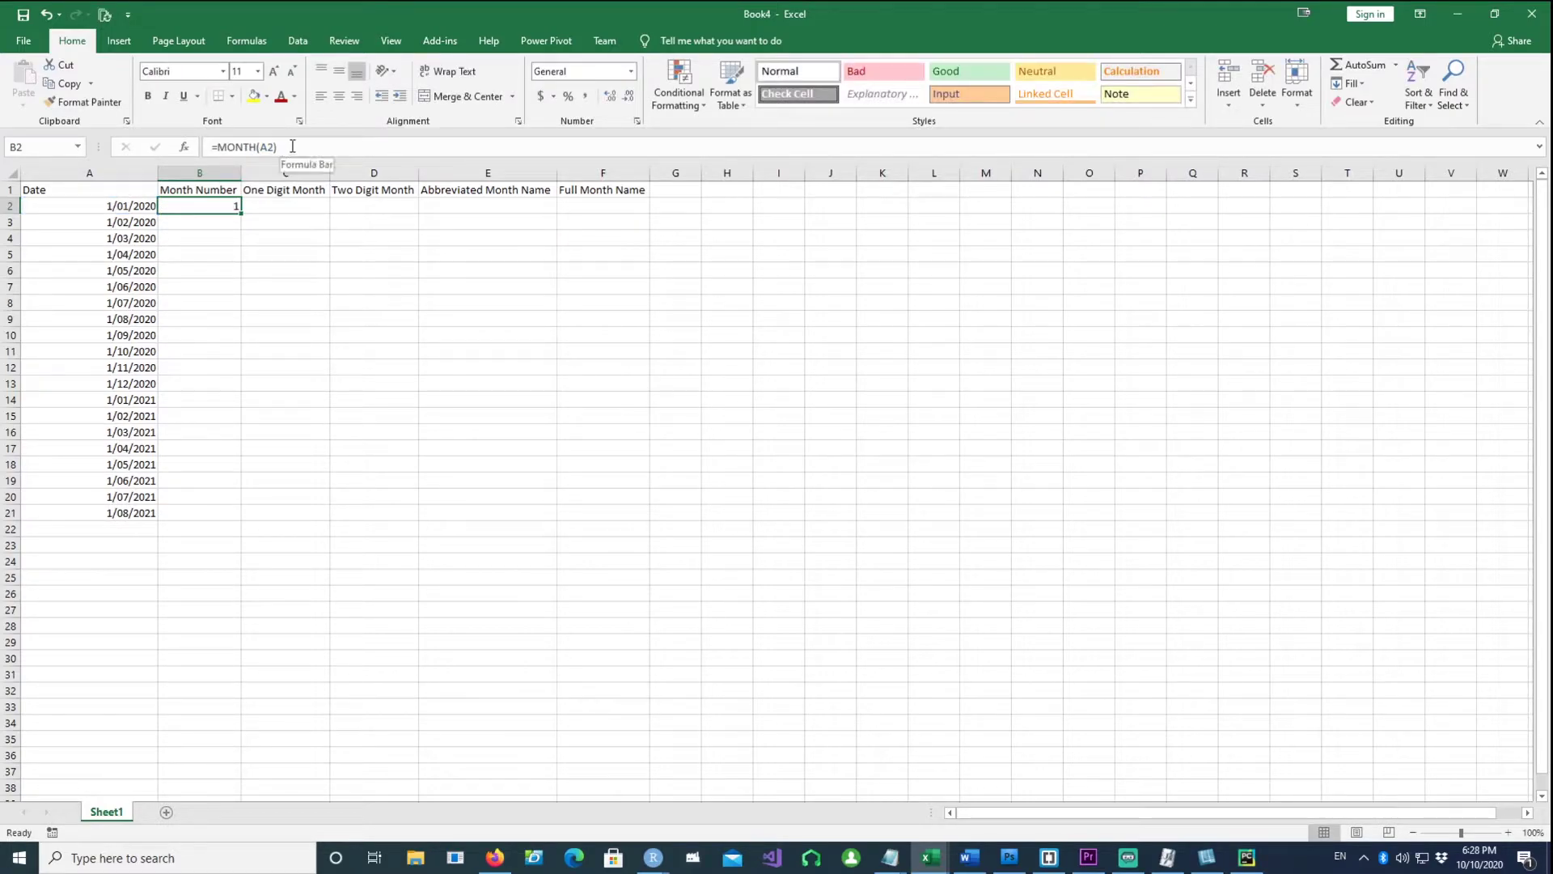
left_click_drag(243, 214, 224, 516)
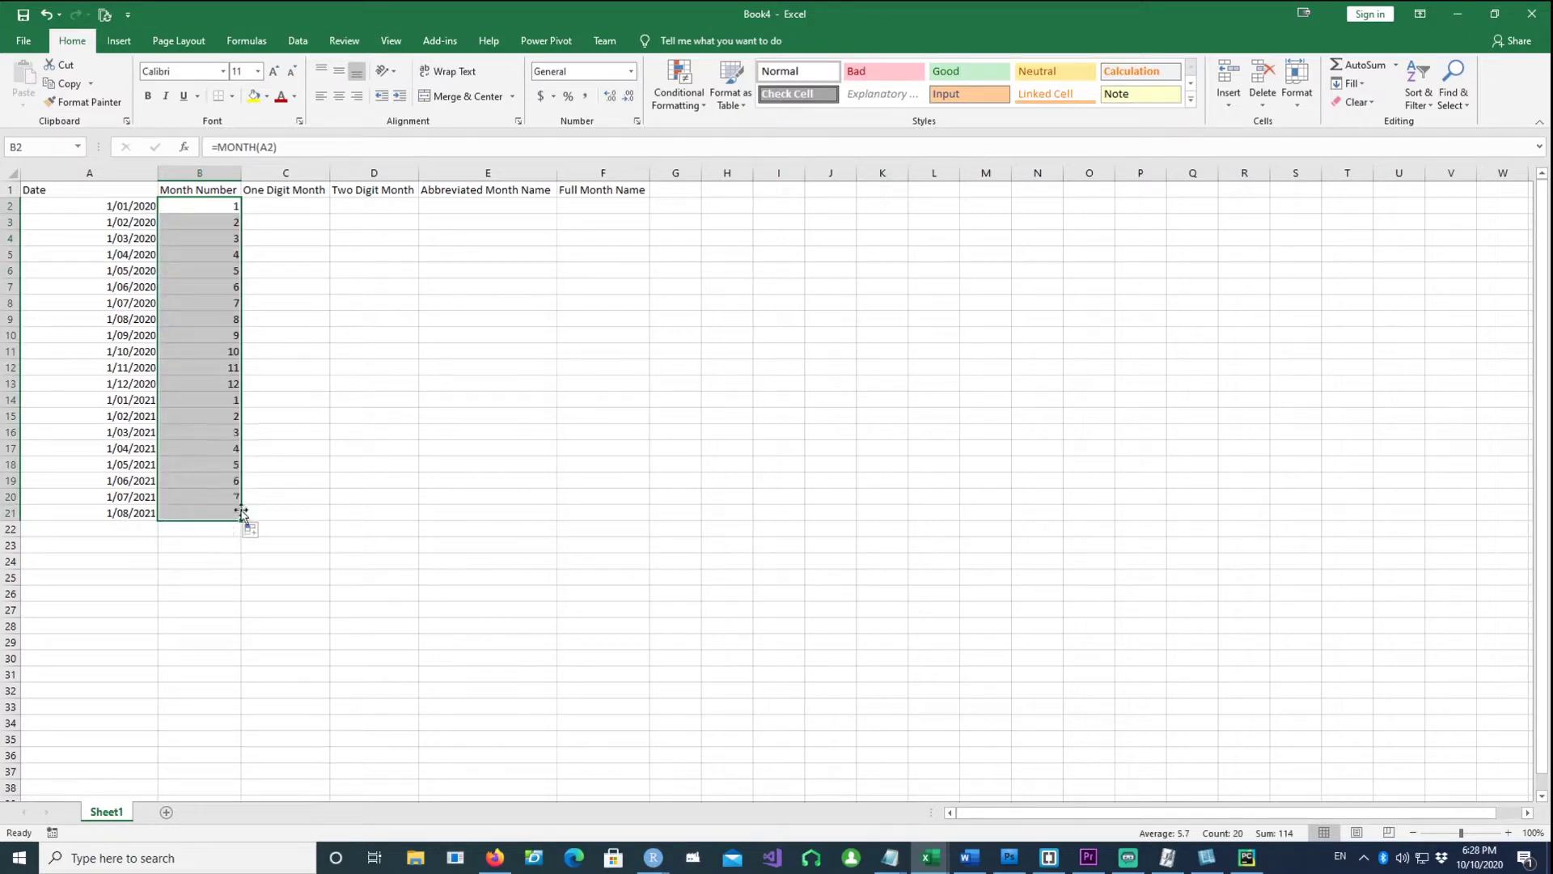
left_click(311, 477)
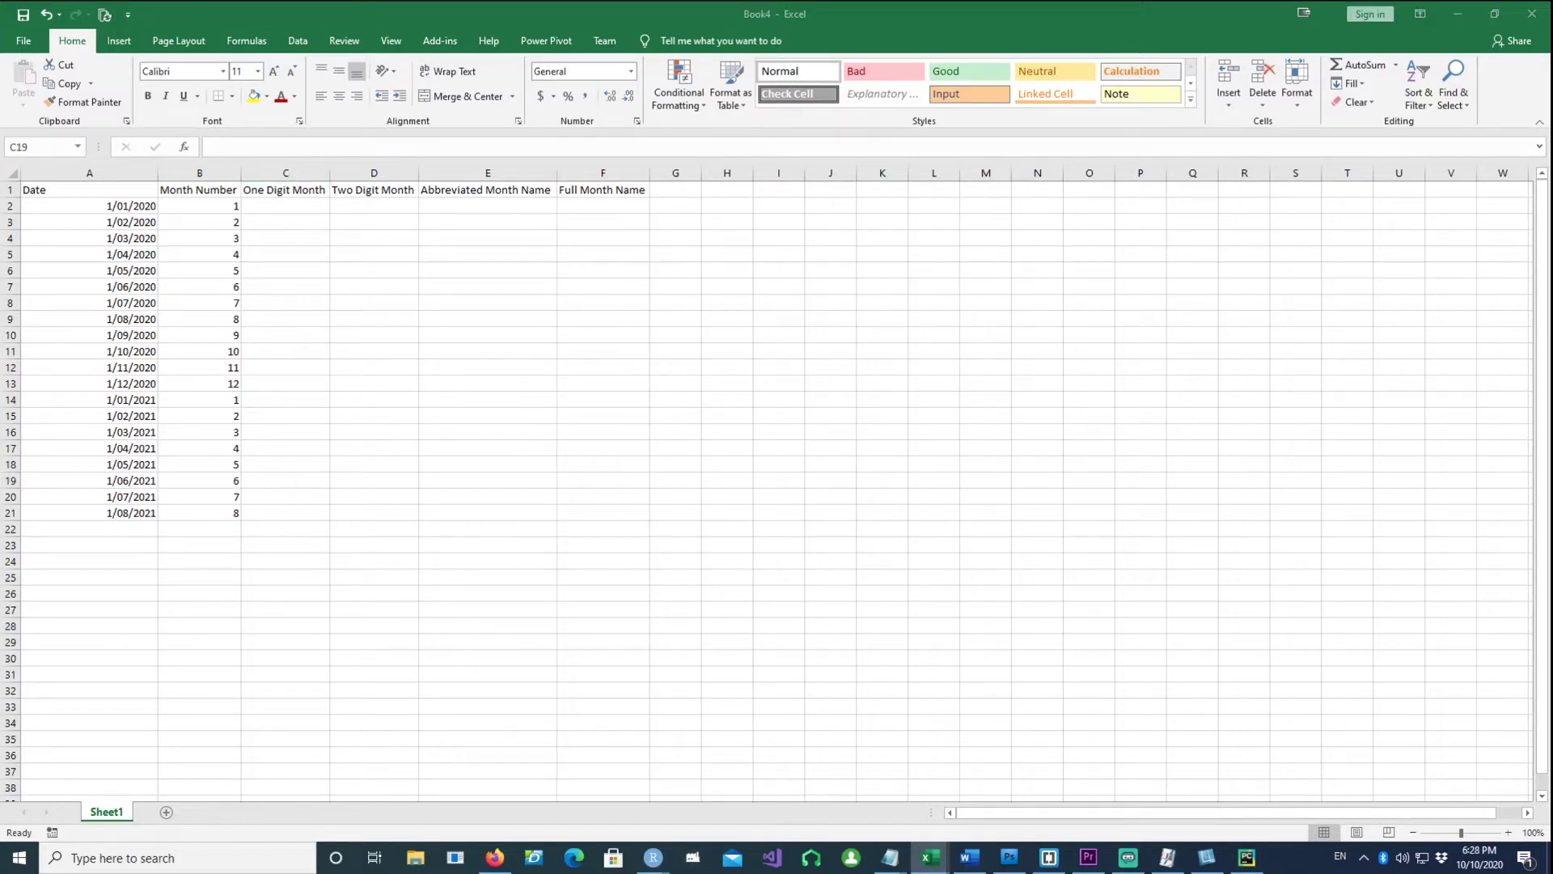
Step: Enter =TEXT(A2,"m") in C2 and fill it down to C21
left_click(296, 205)
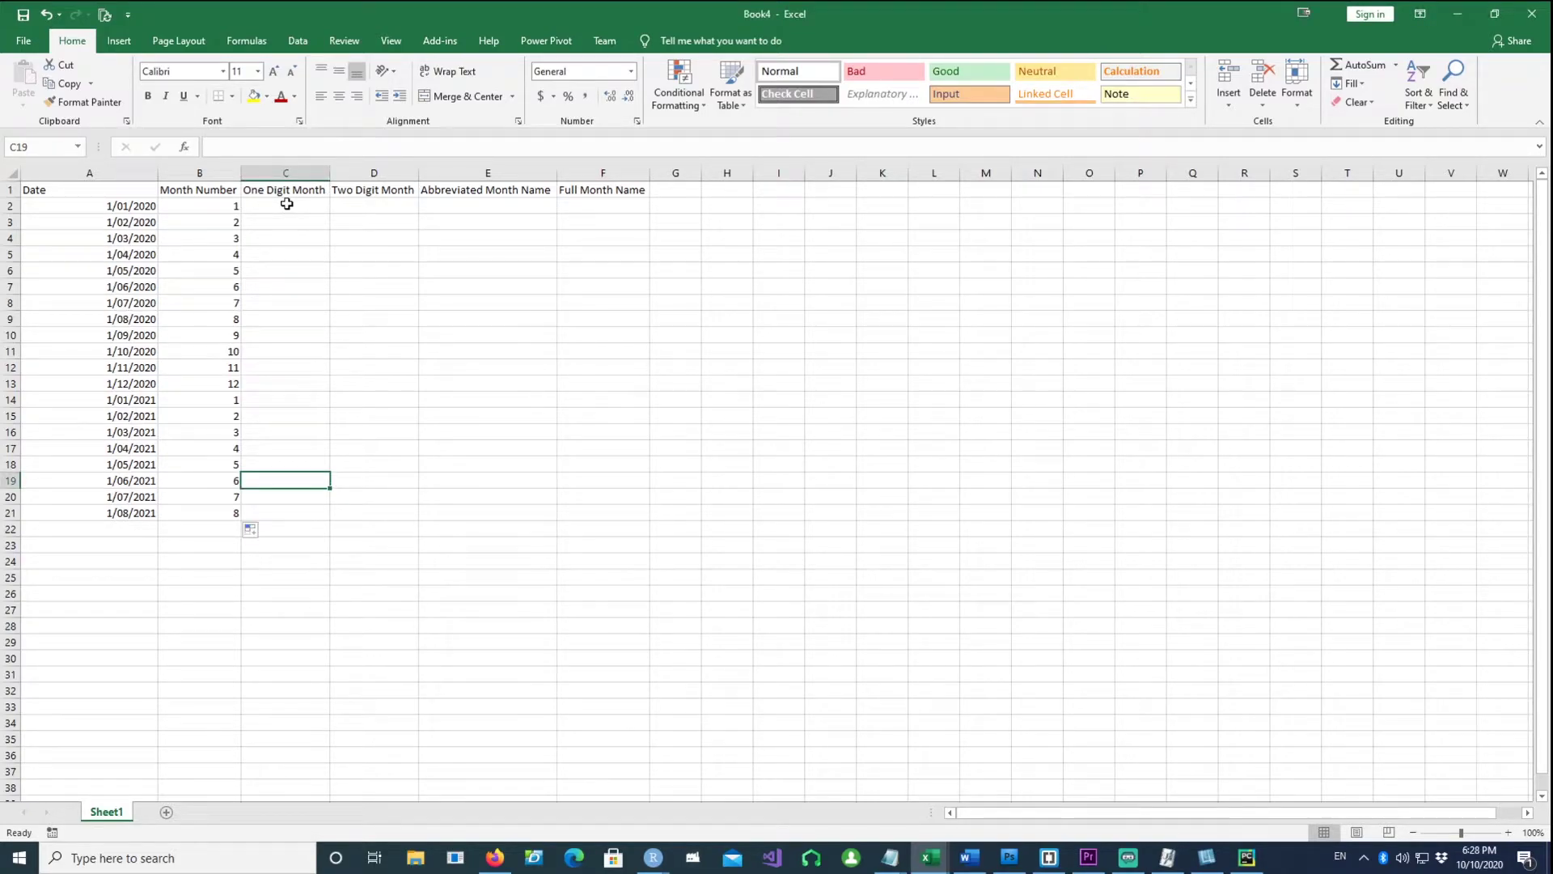
left_click(253, 148)
type("=t")
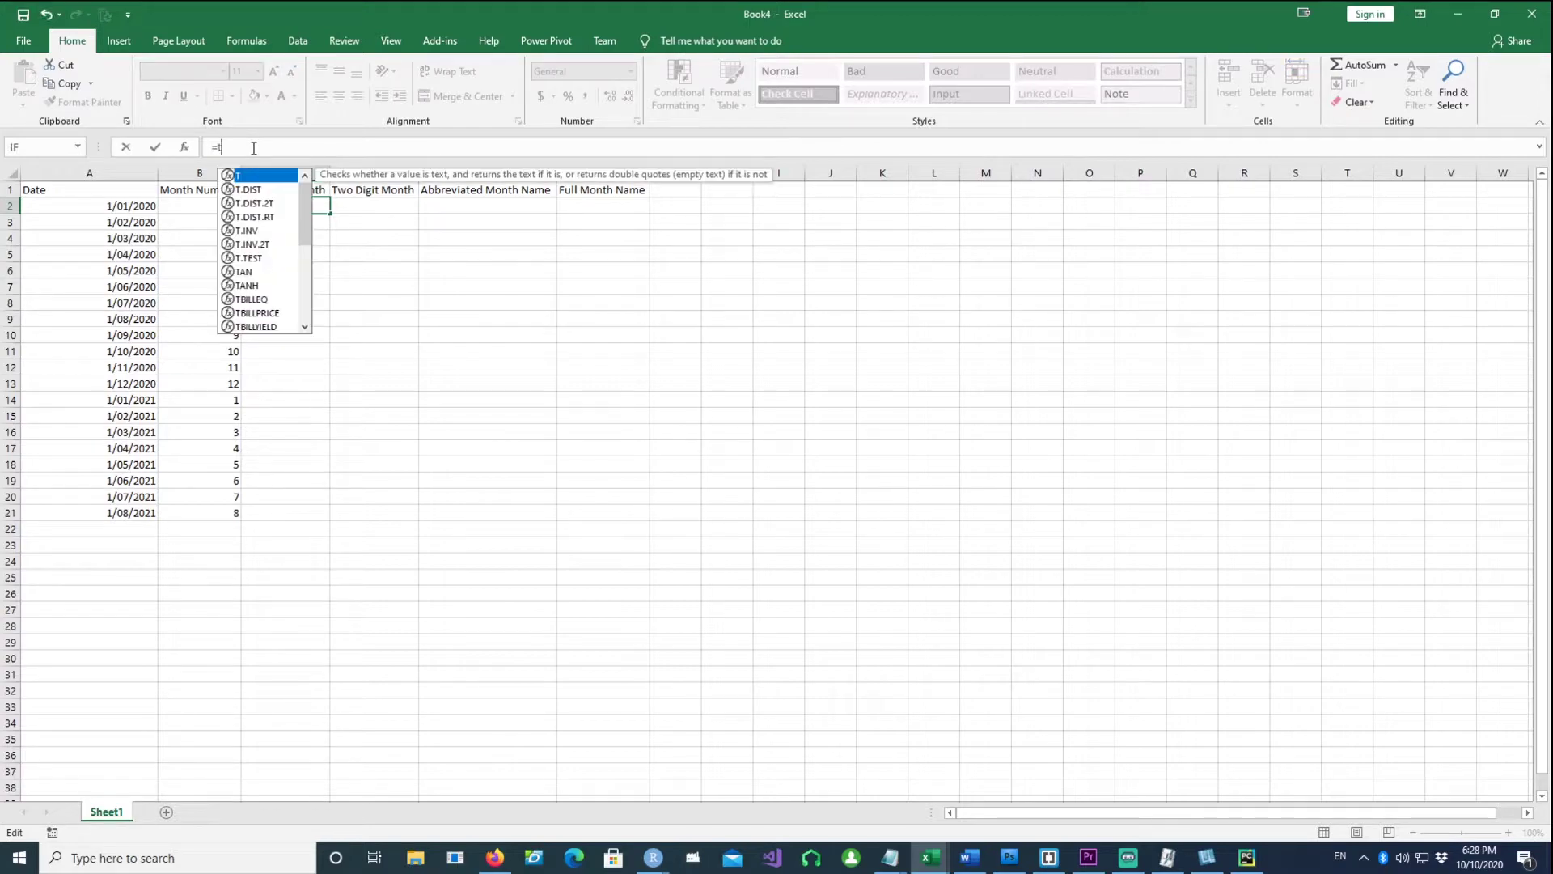
type("ext")
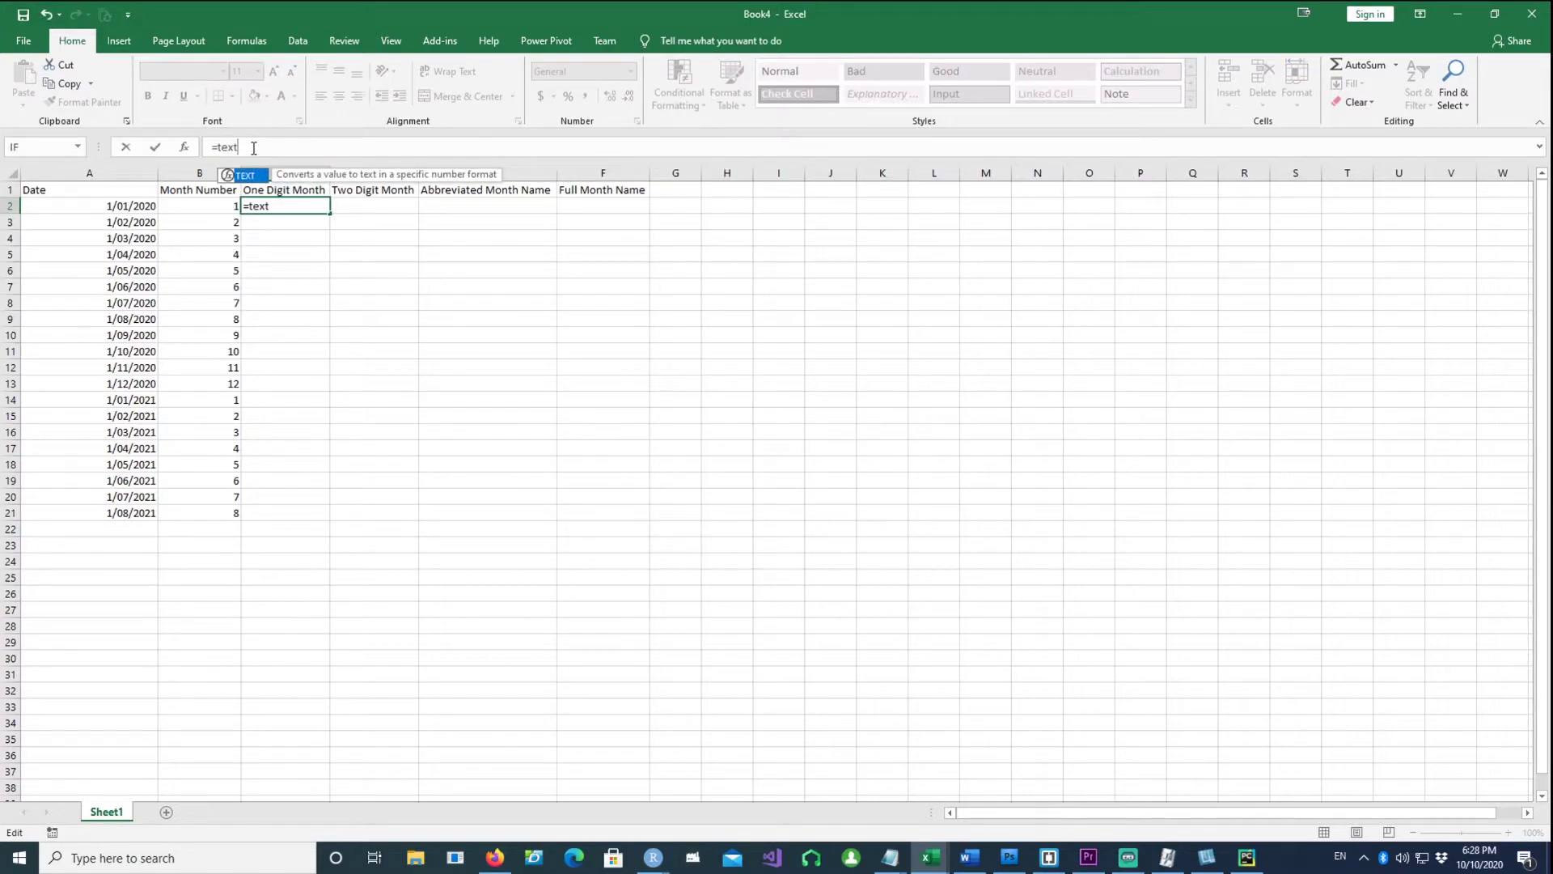
type("(")
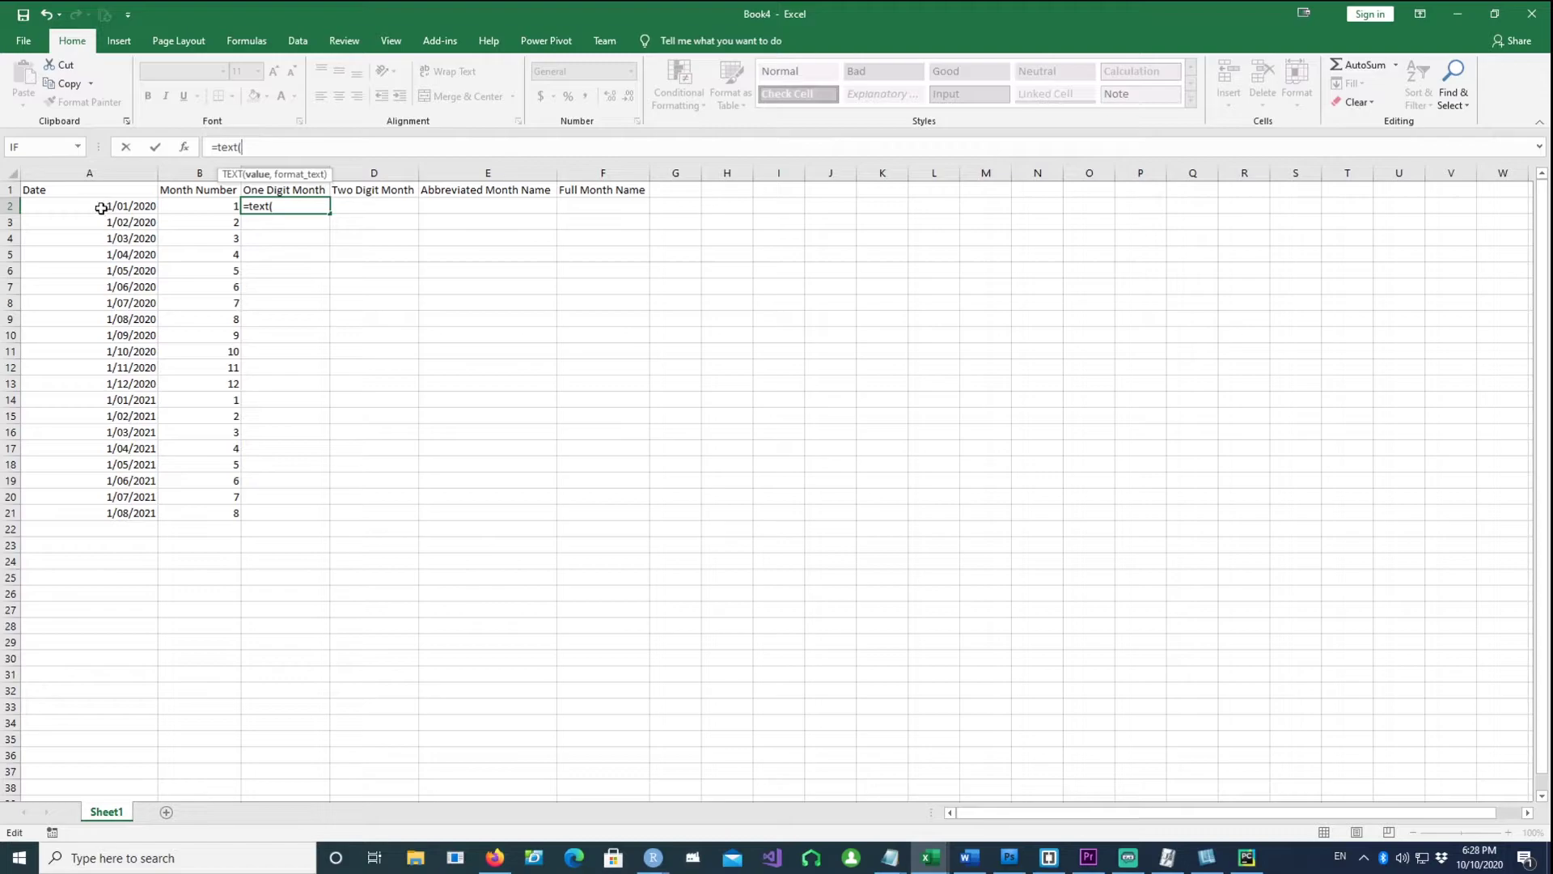
left_click(101, 209)
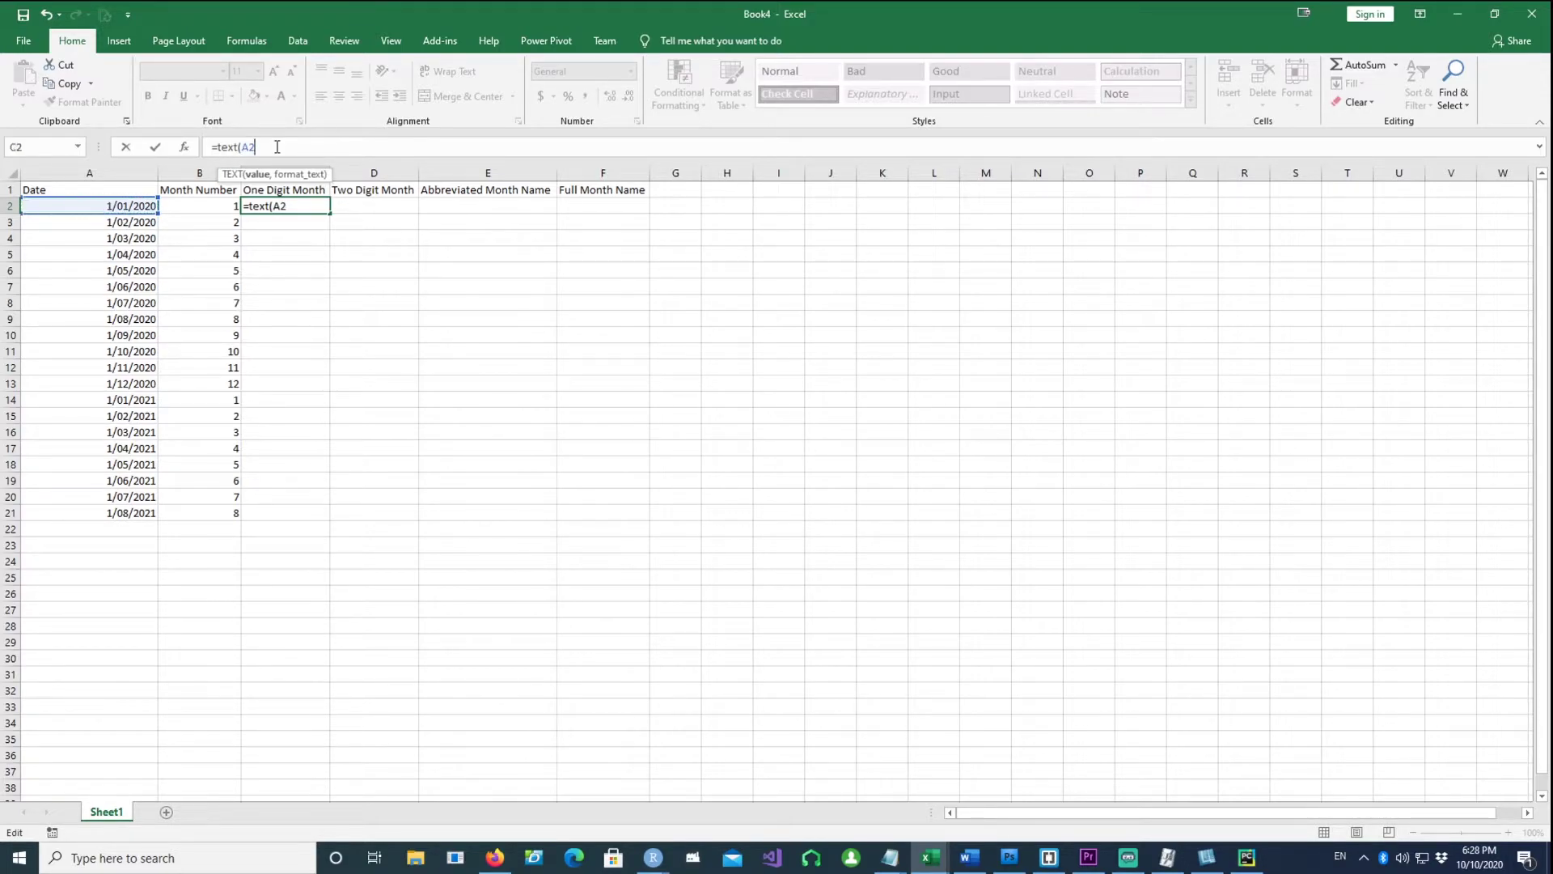
type(",\"m")
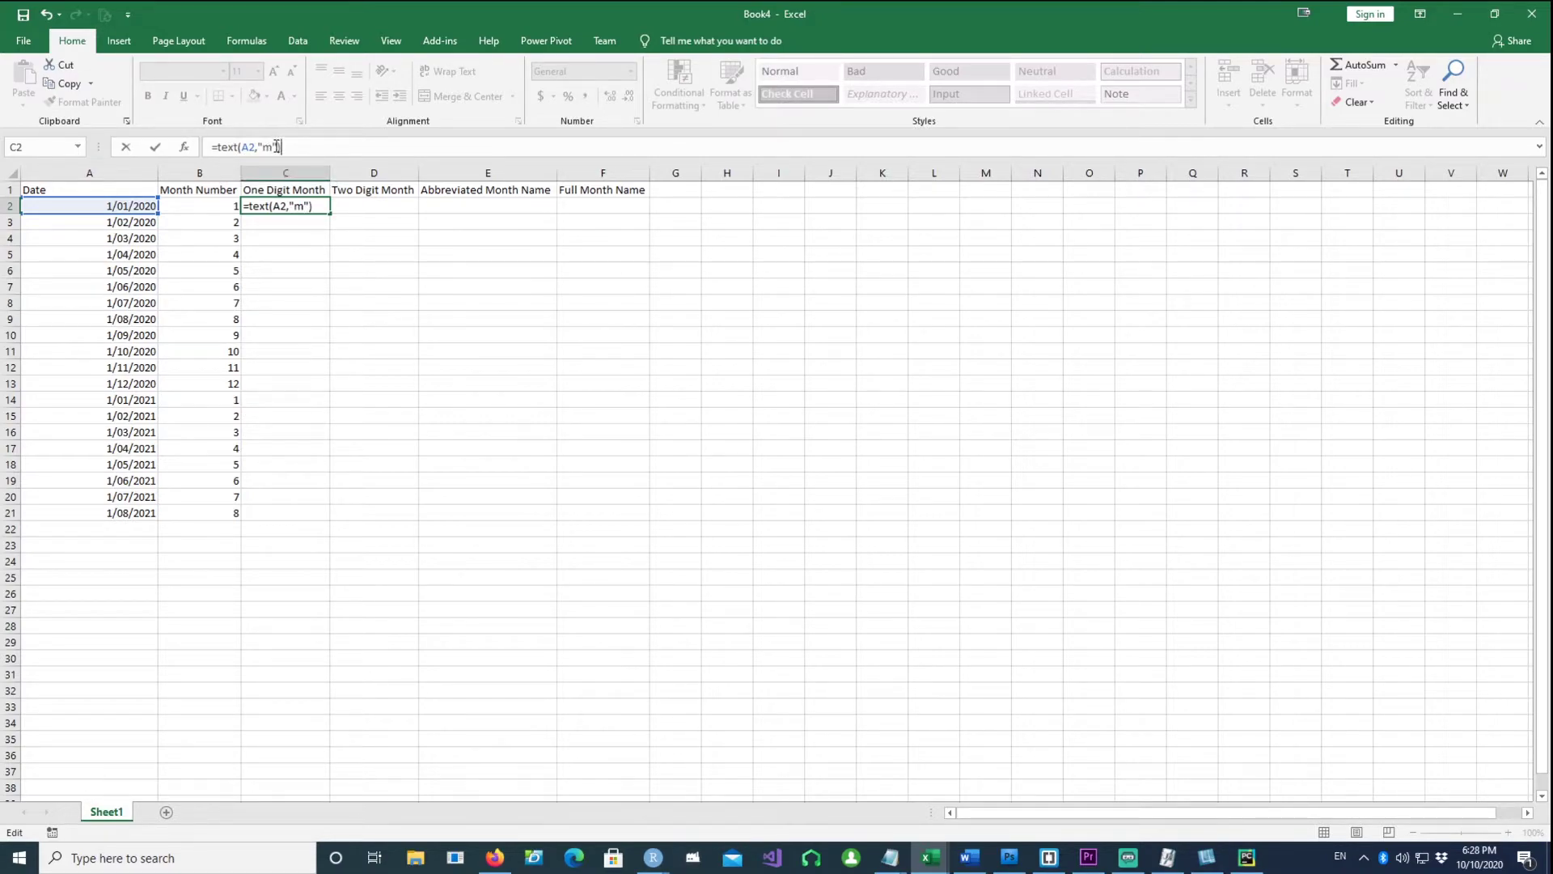
double_click(265, 148)
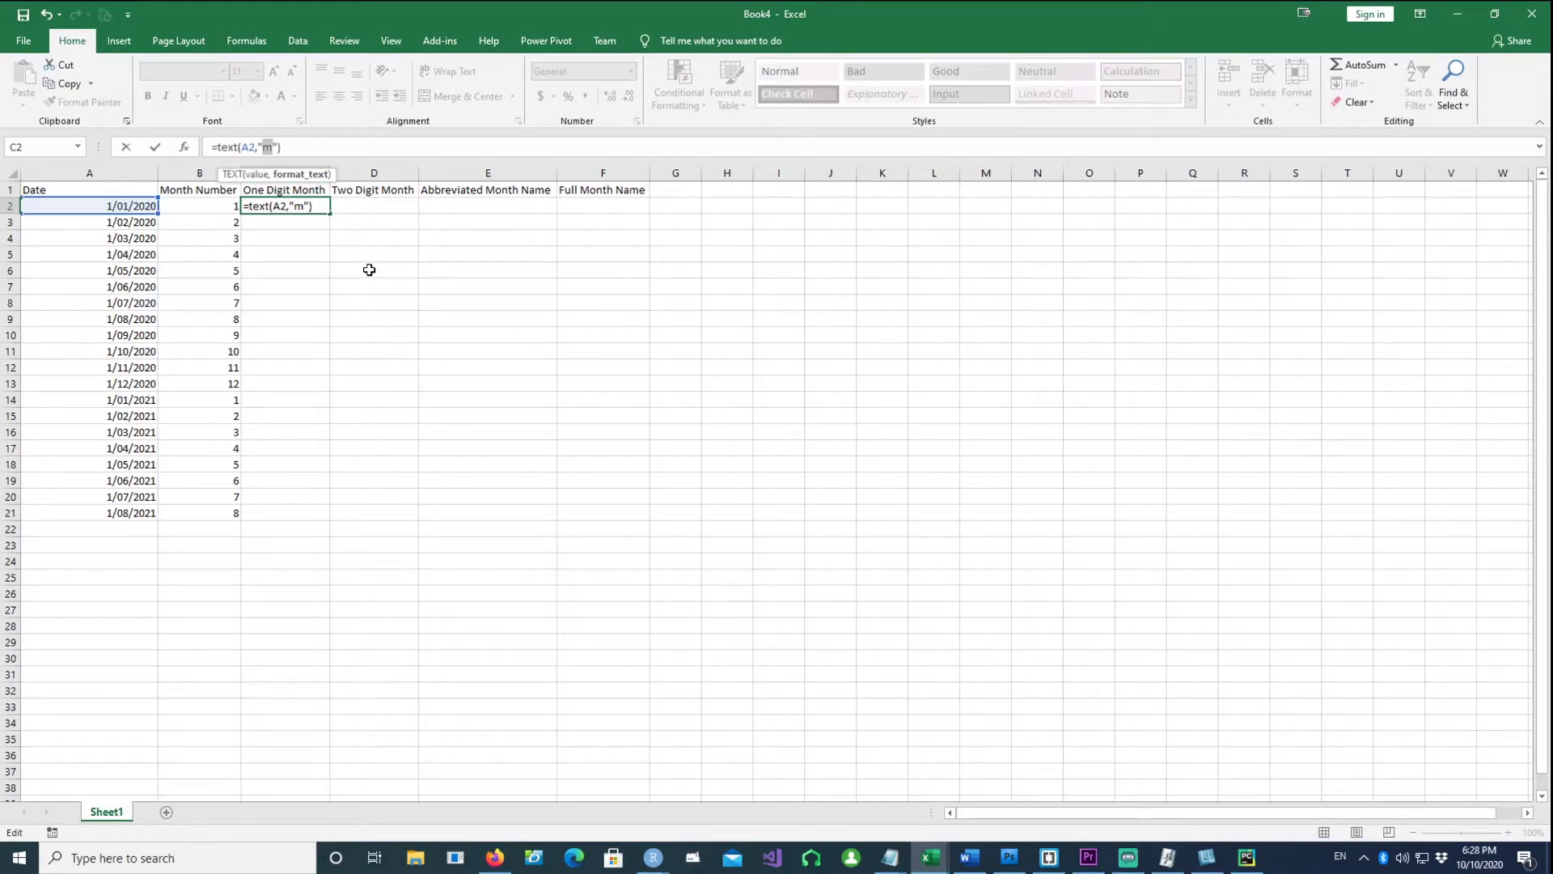
key("Return")
left_click(311, 207)
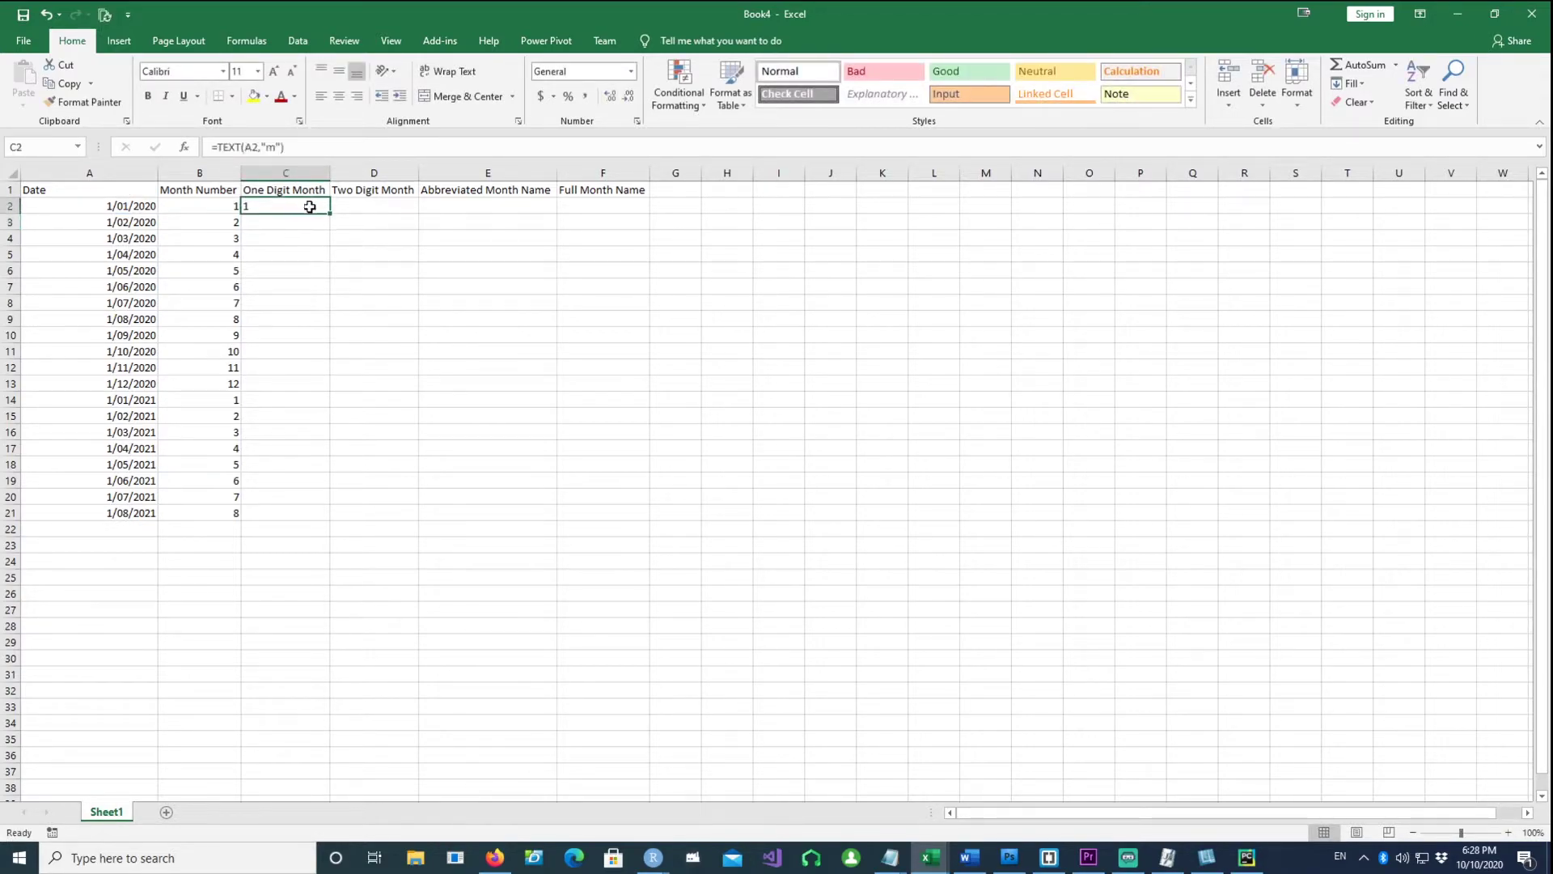
left_click_drag(330, 212, 316, 517)
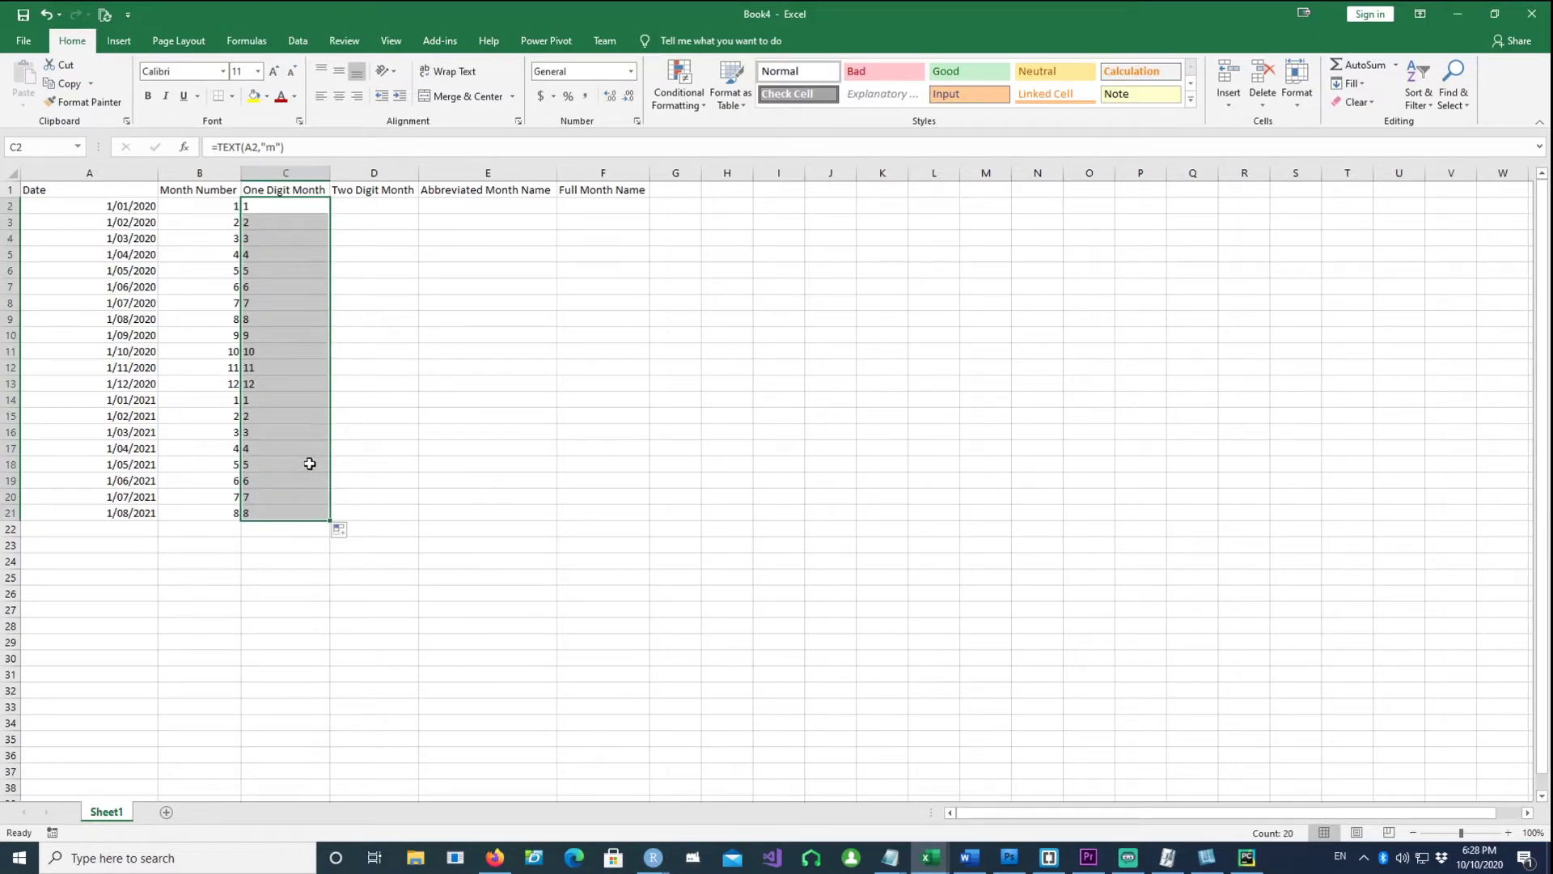
Step: Check the copied column C formulas against the Month Number values in column B
left_click(297, 254)
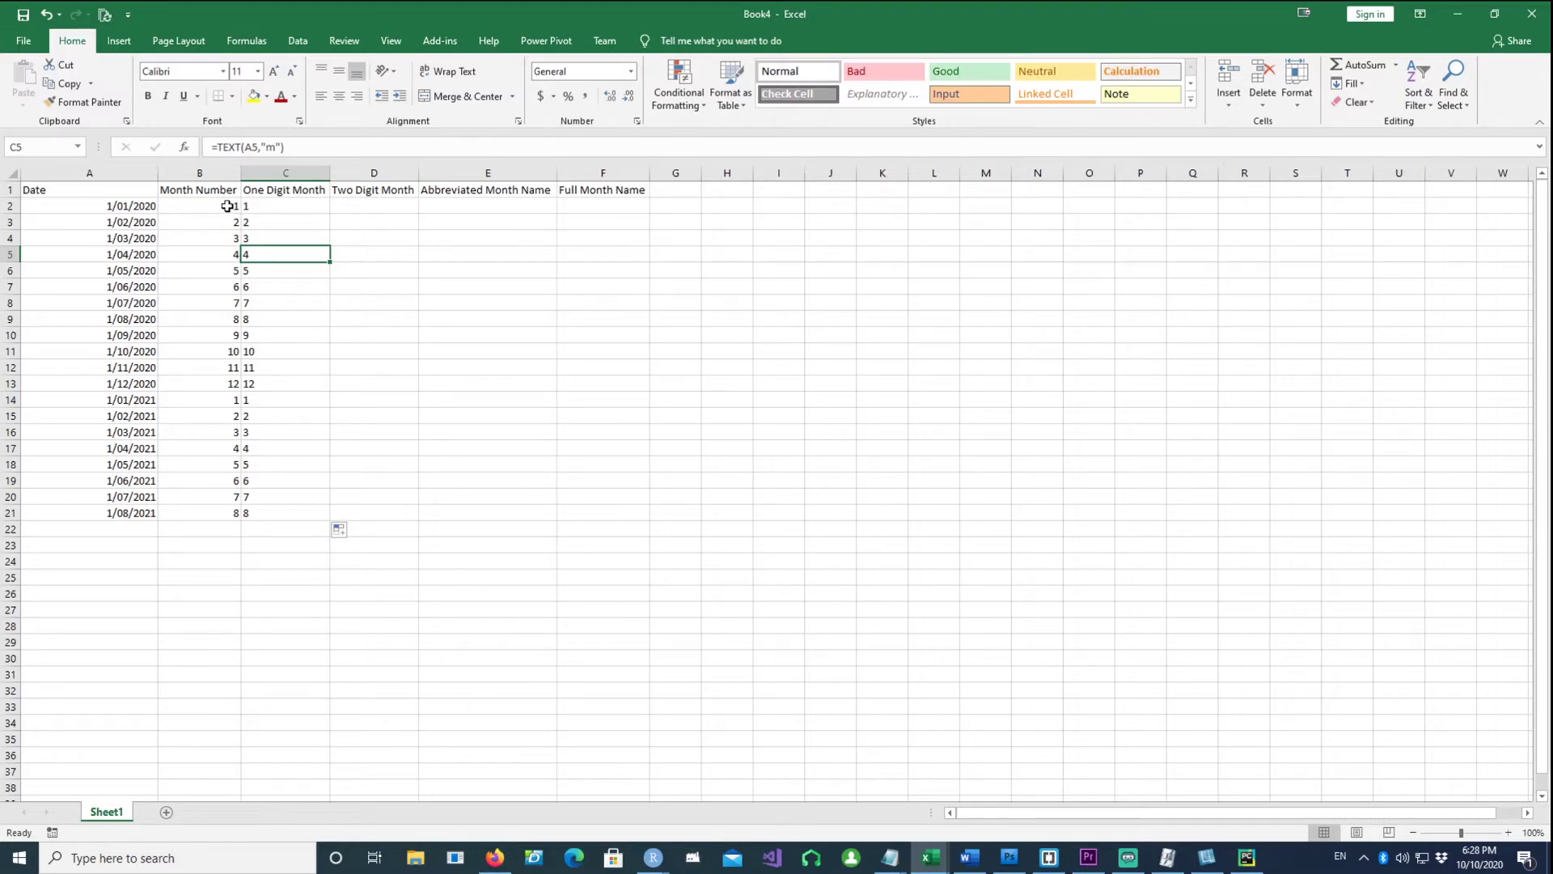
left_click_drag(220, 205, 226, 510)
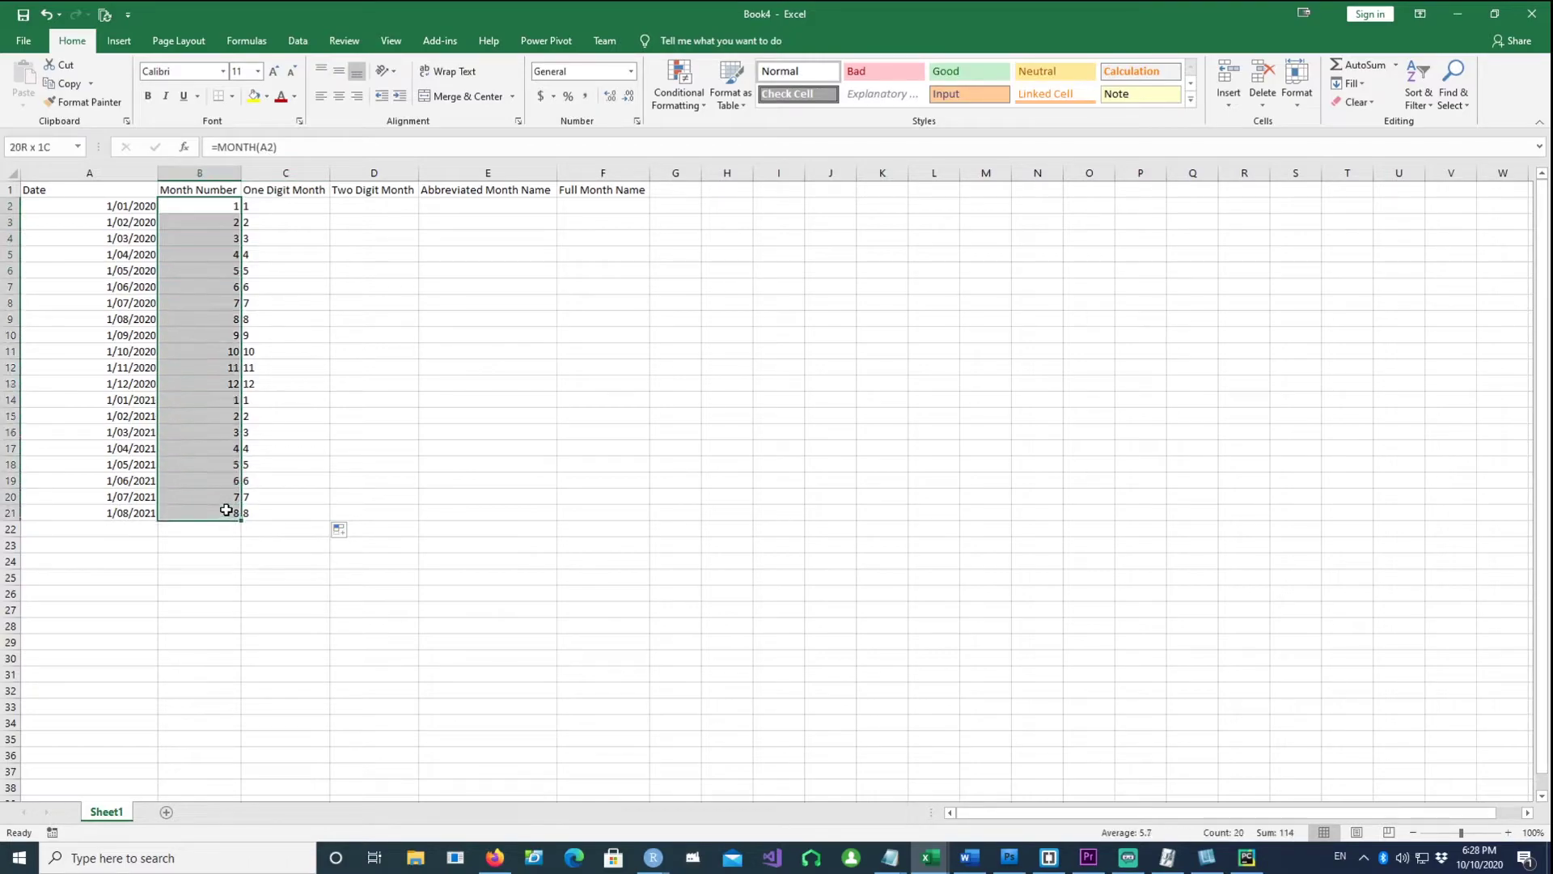
left_click(263, 206)
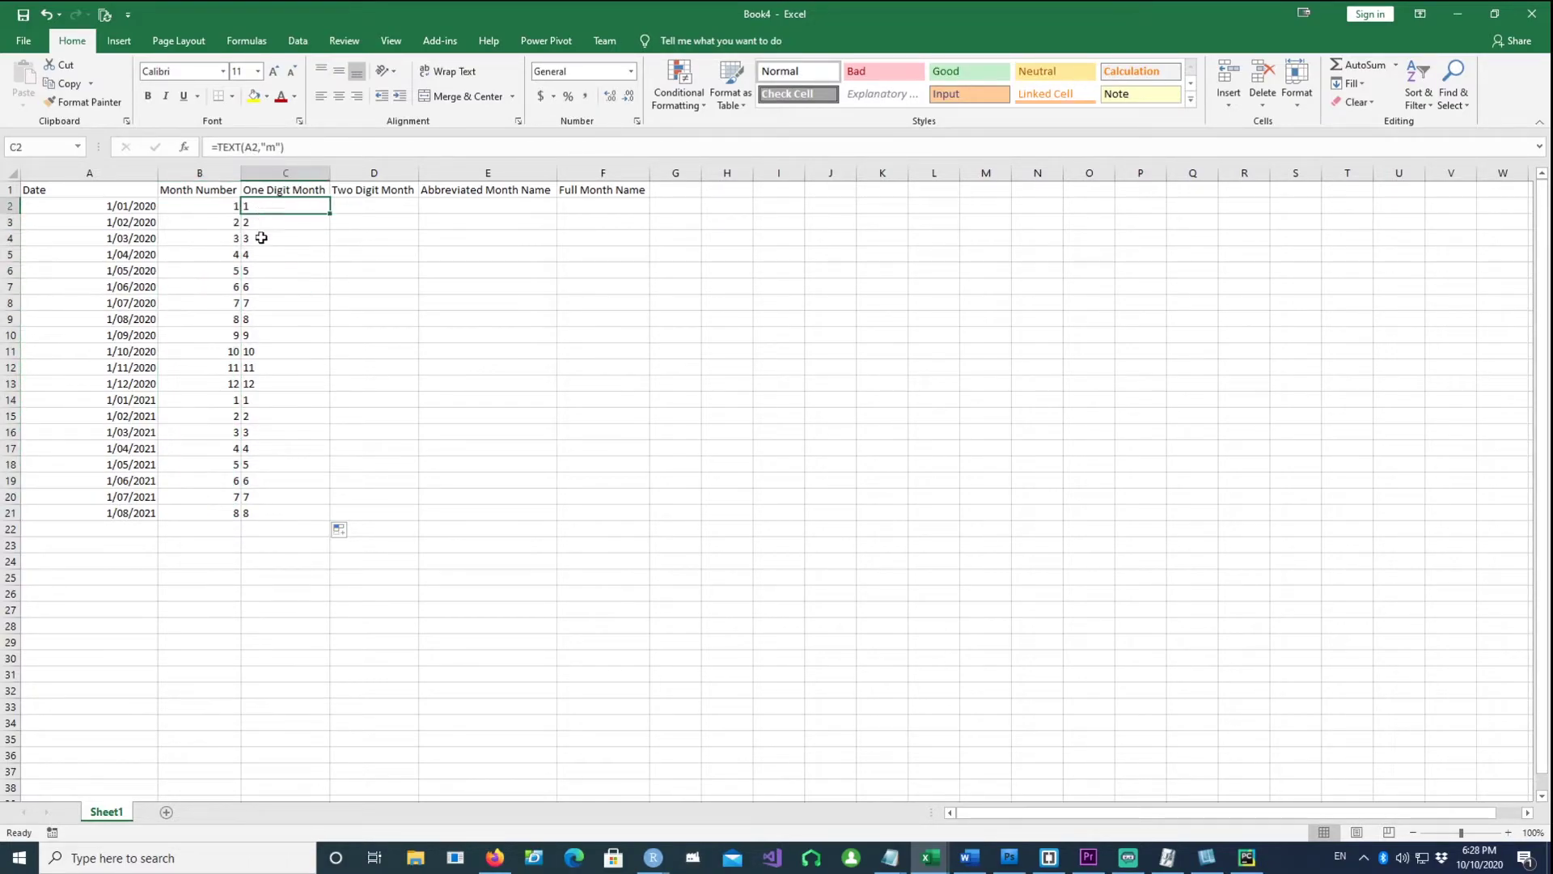
left_click(267, 222)
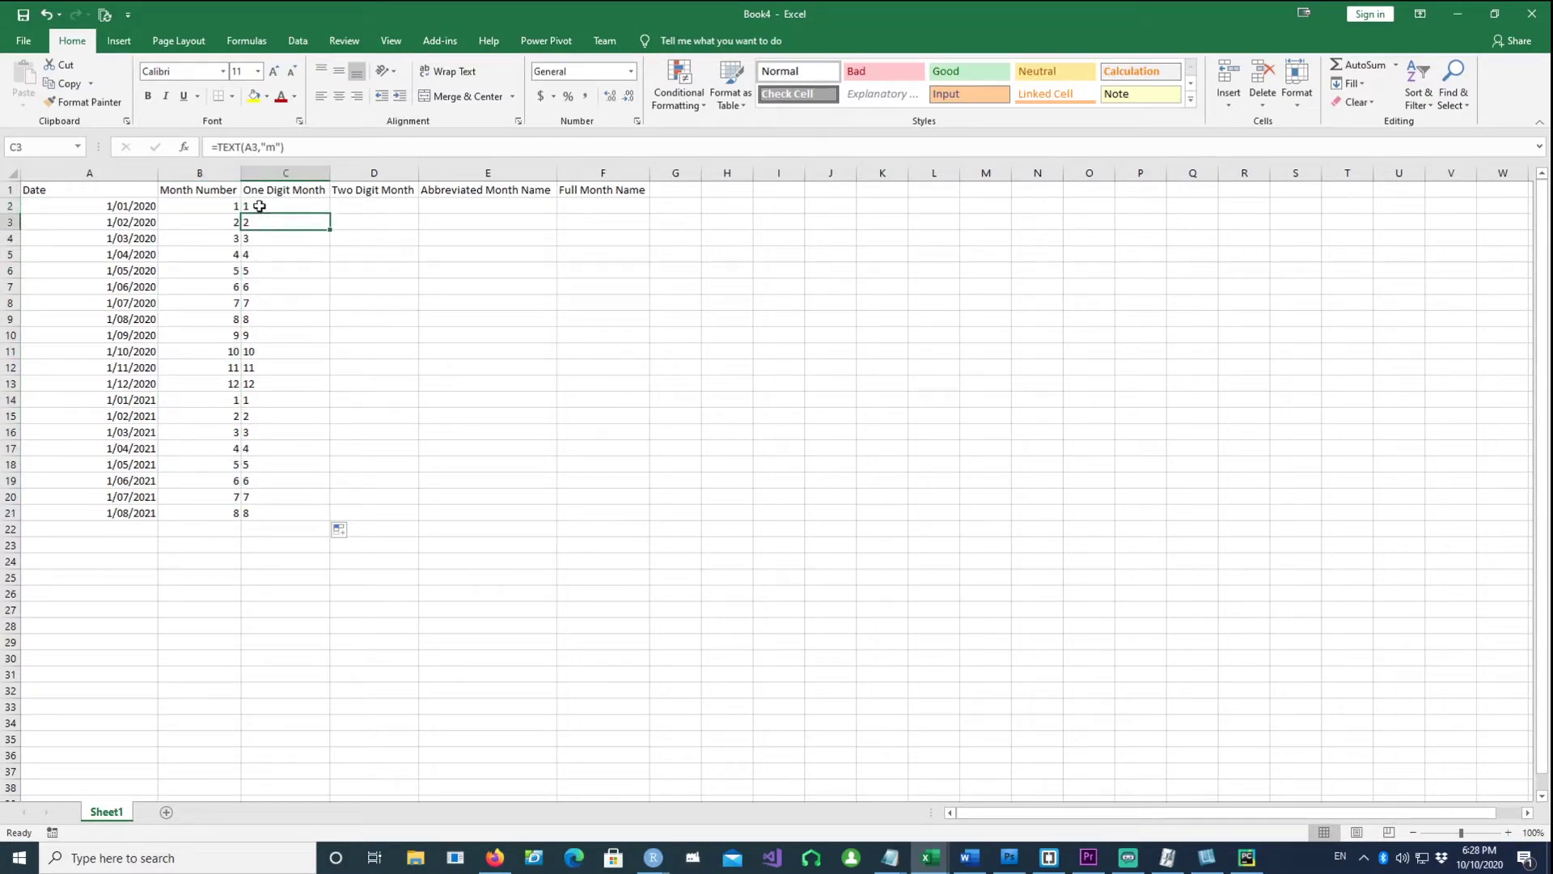
left_click(259, 206)
left_click(261, 223)
left_click(360, 205)
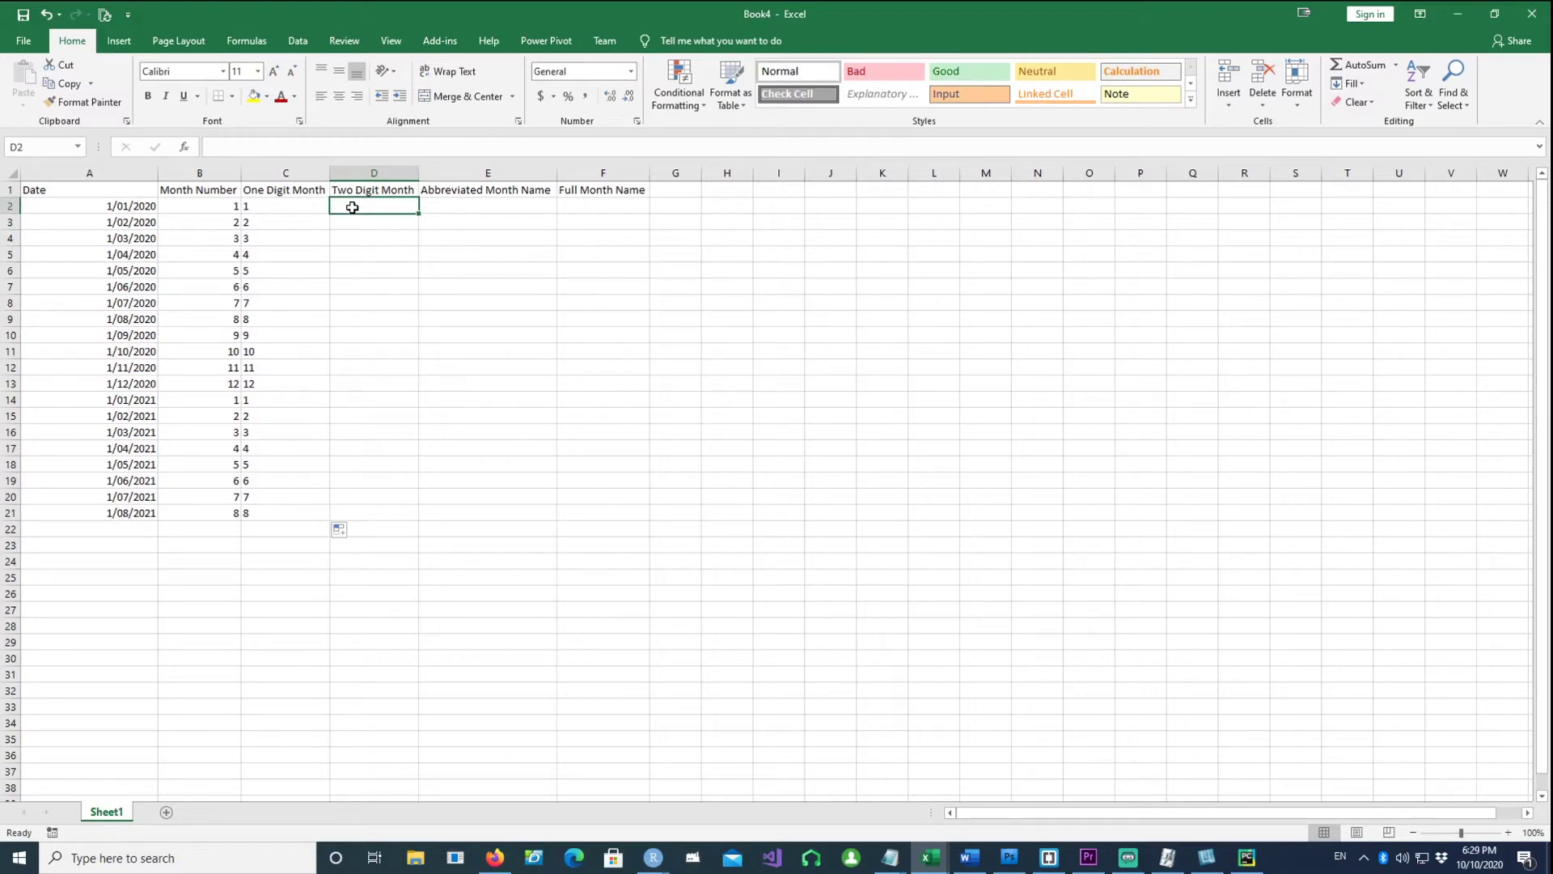
Step: Enter =TEXT(A2,"mm") in D2 and fill it down to D21
type("=text(")
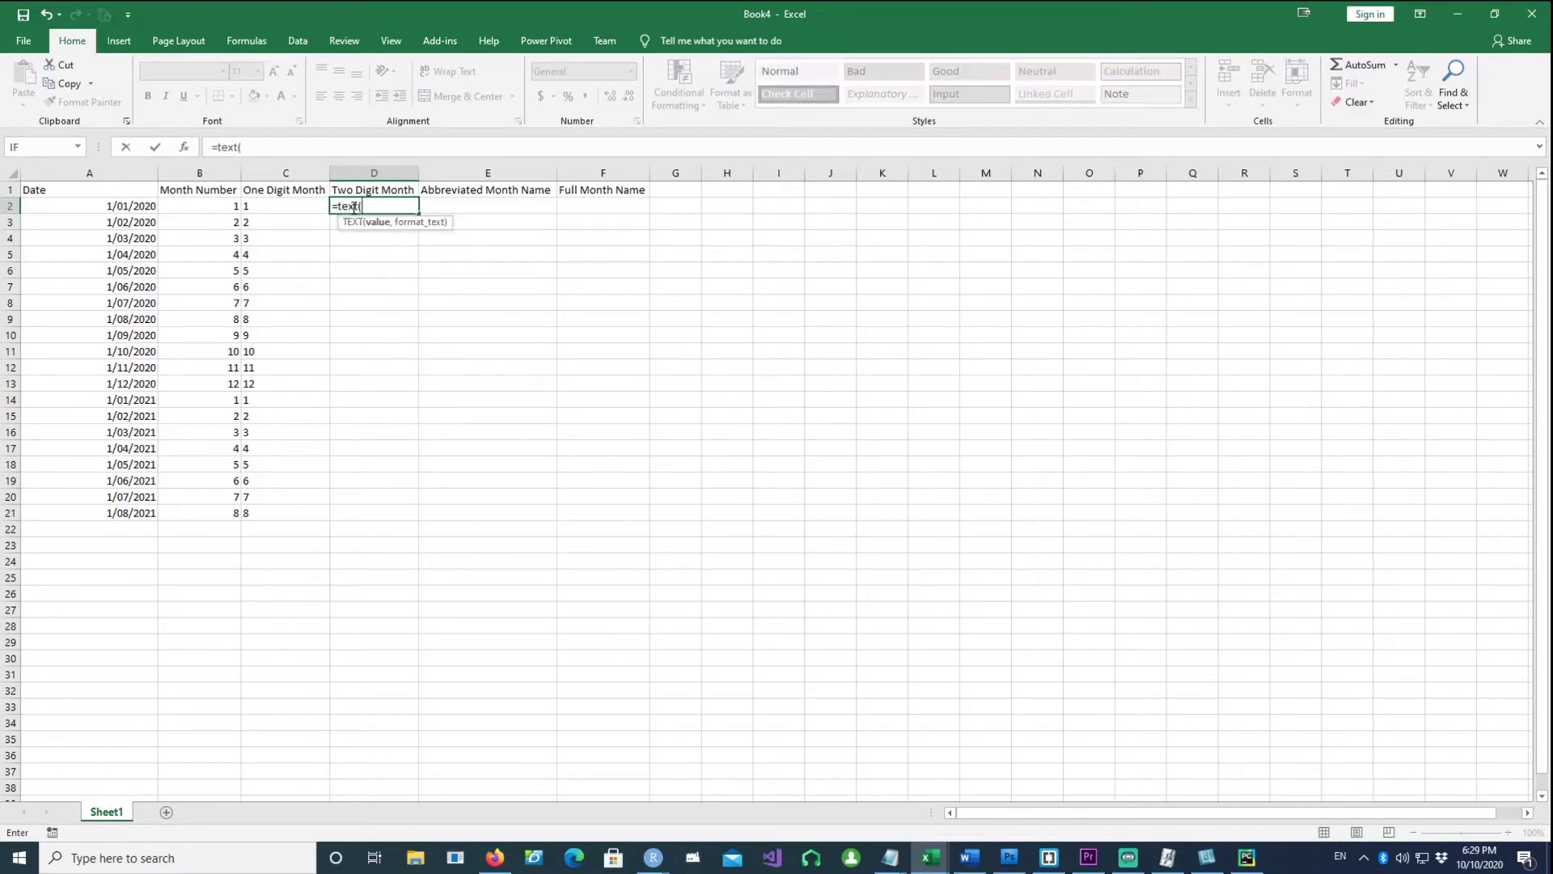
left_click(138, 206)
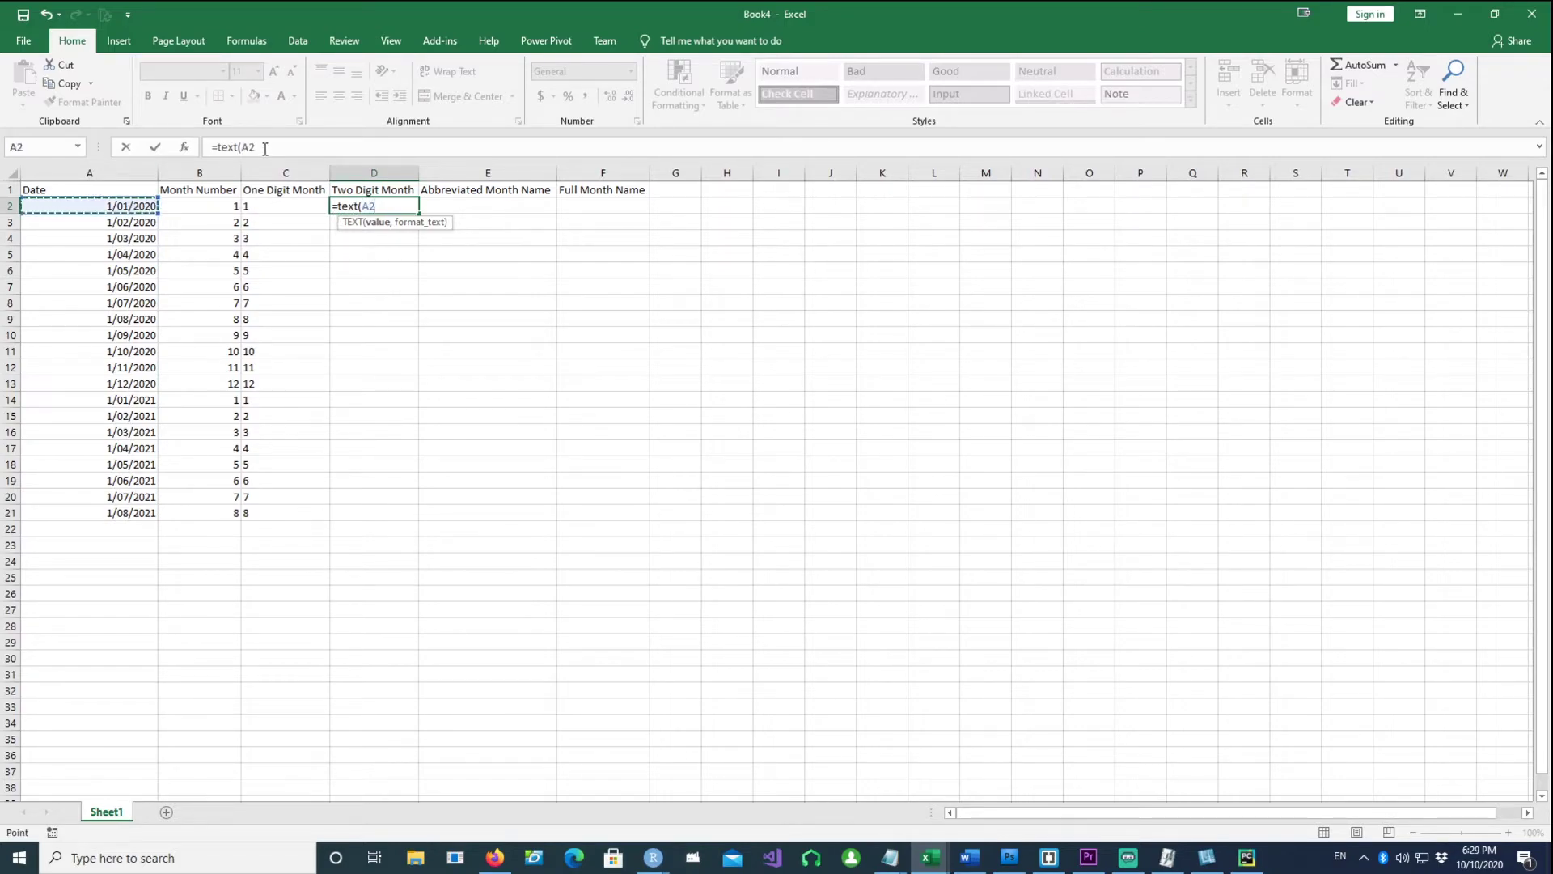
type(",\"")
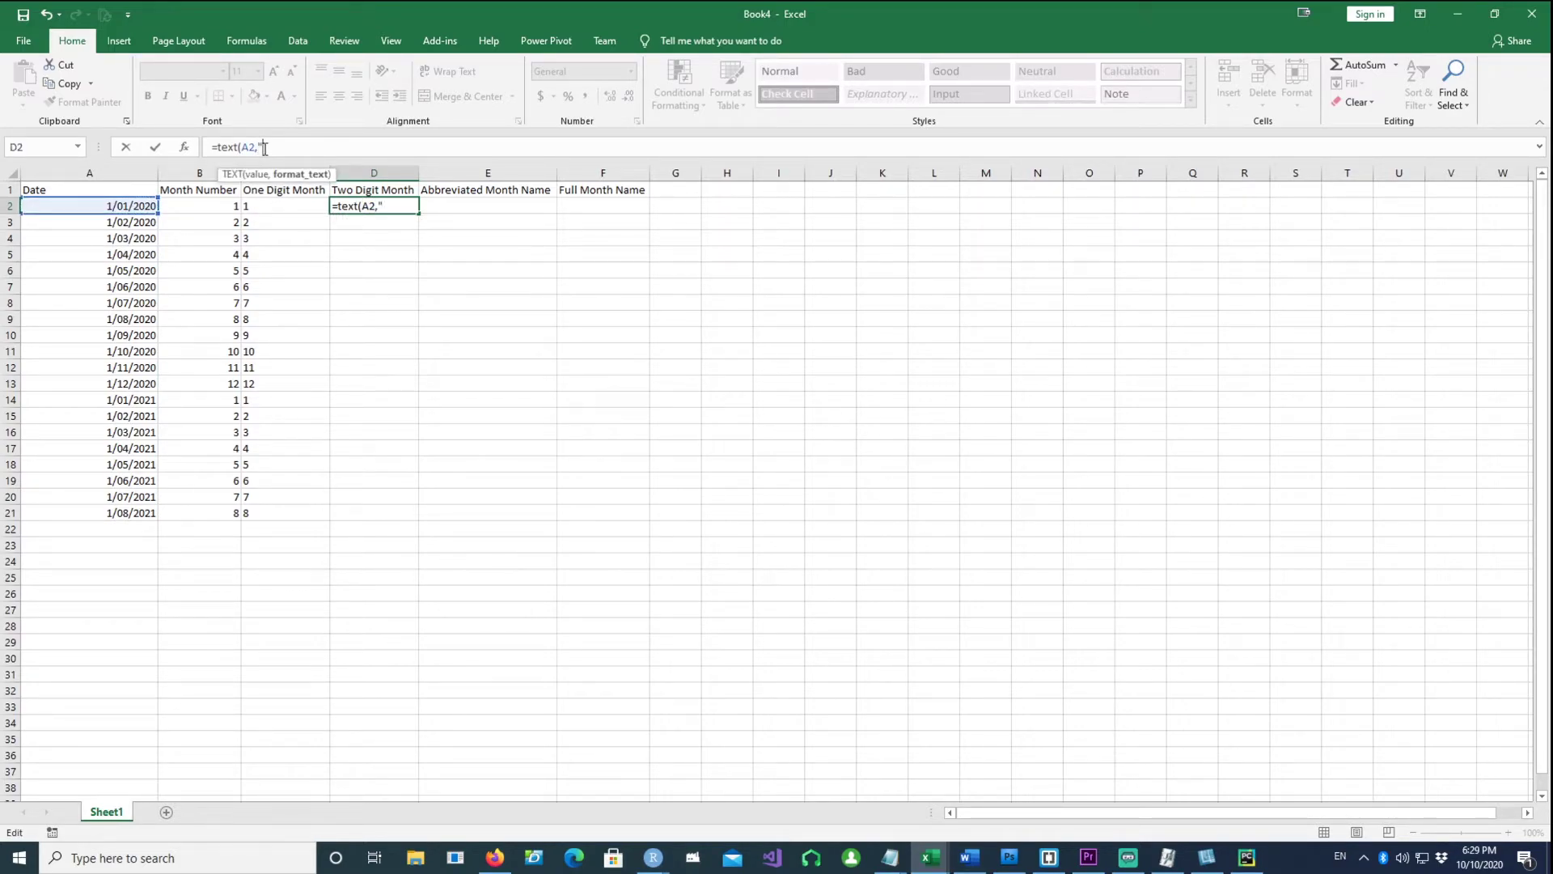
type("mm\")")
key("Return")
left_click(376, 212)
left_click_drag(418, 214, 378, 516)
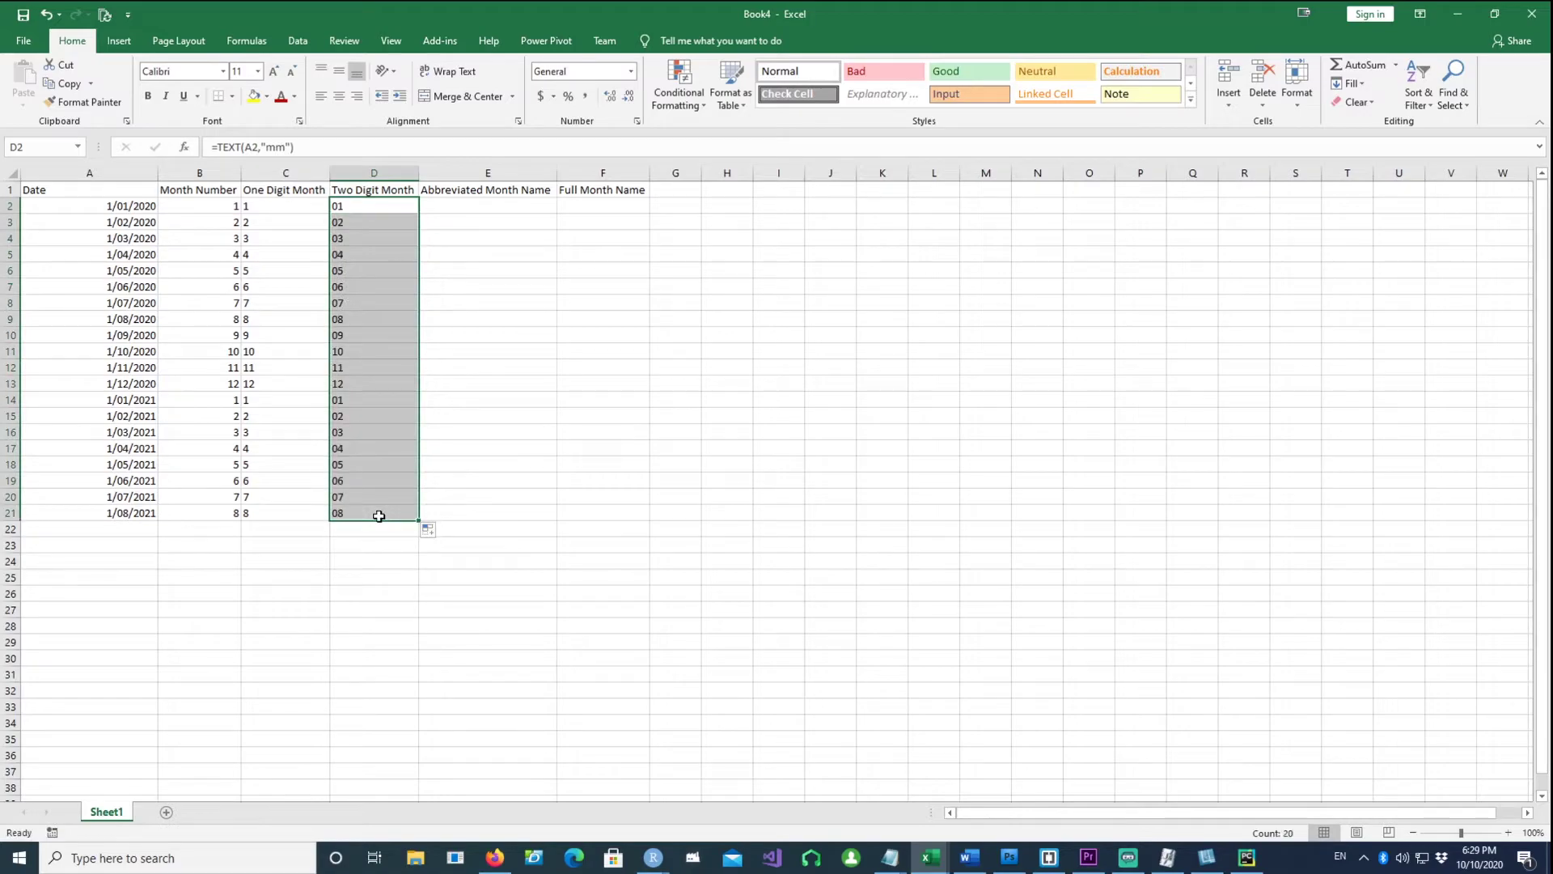
Step: Enter =TEXT(A2,"mmm") in E2 and fill it down to E21
left_click_drag(482, 208, 482, 270)
left_click(481, 208)
type("=te")
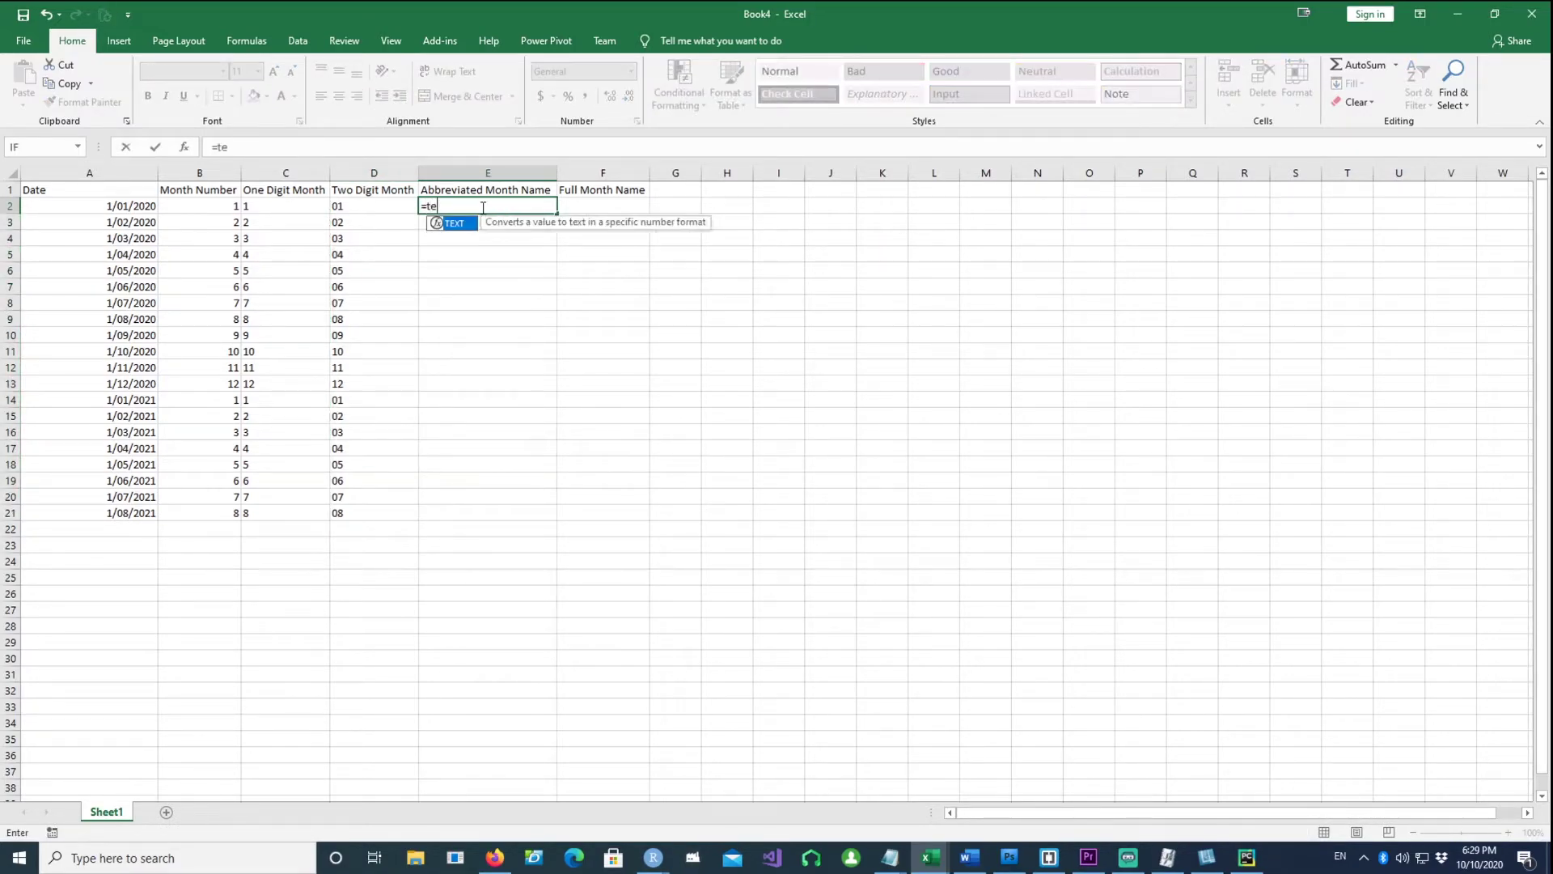
type("xt(")
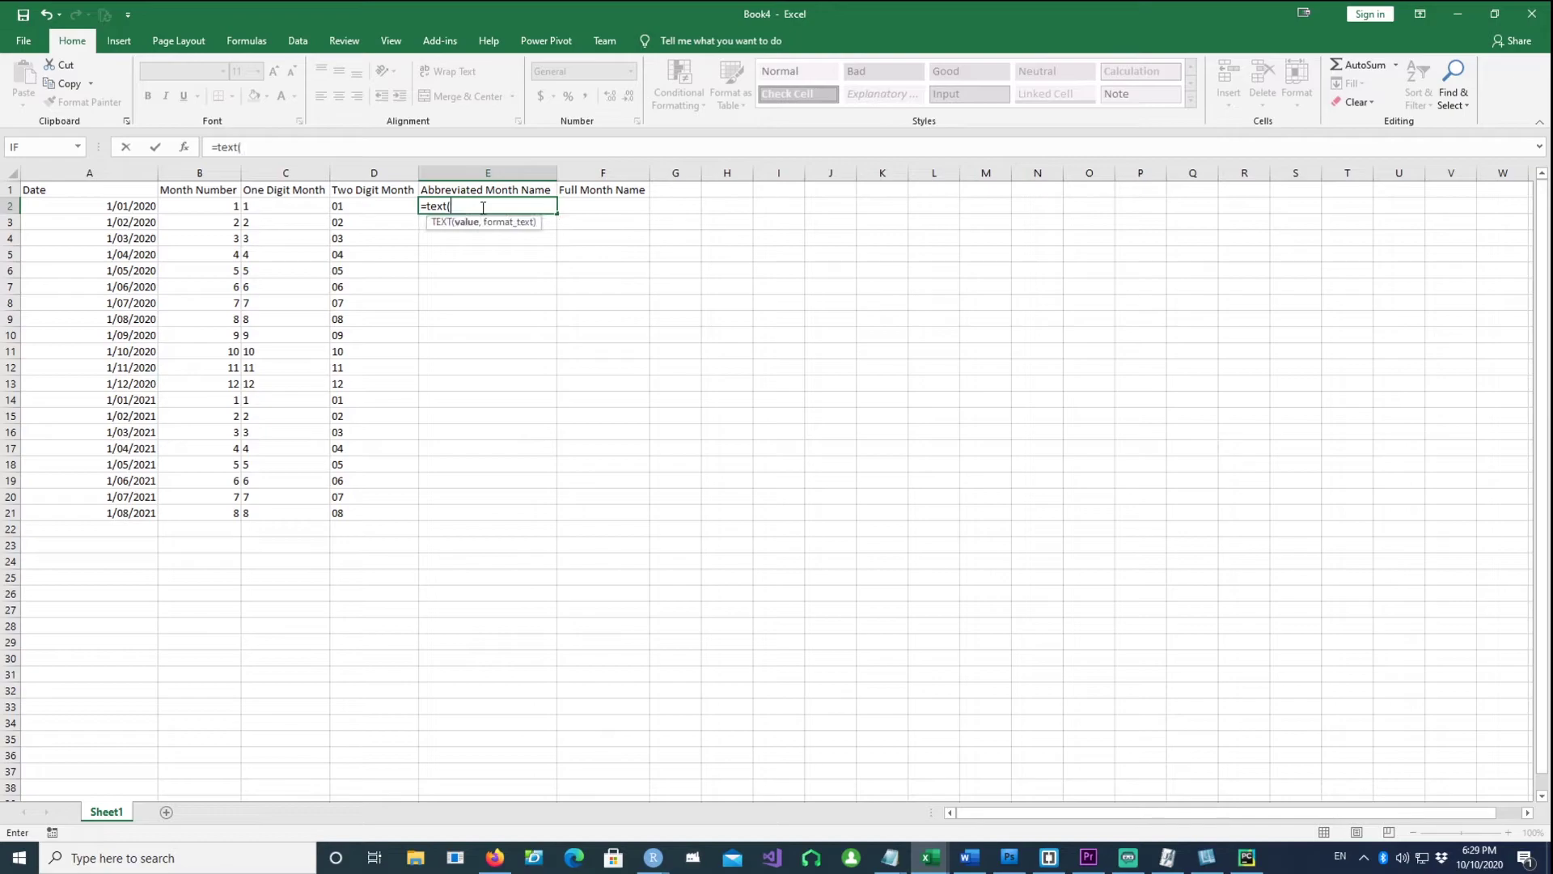
left_click(125, 205)
left_click(275, 146)
type(",")
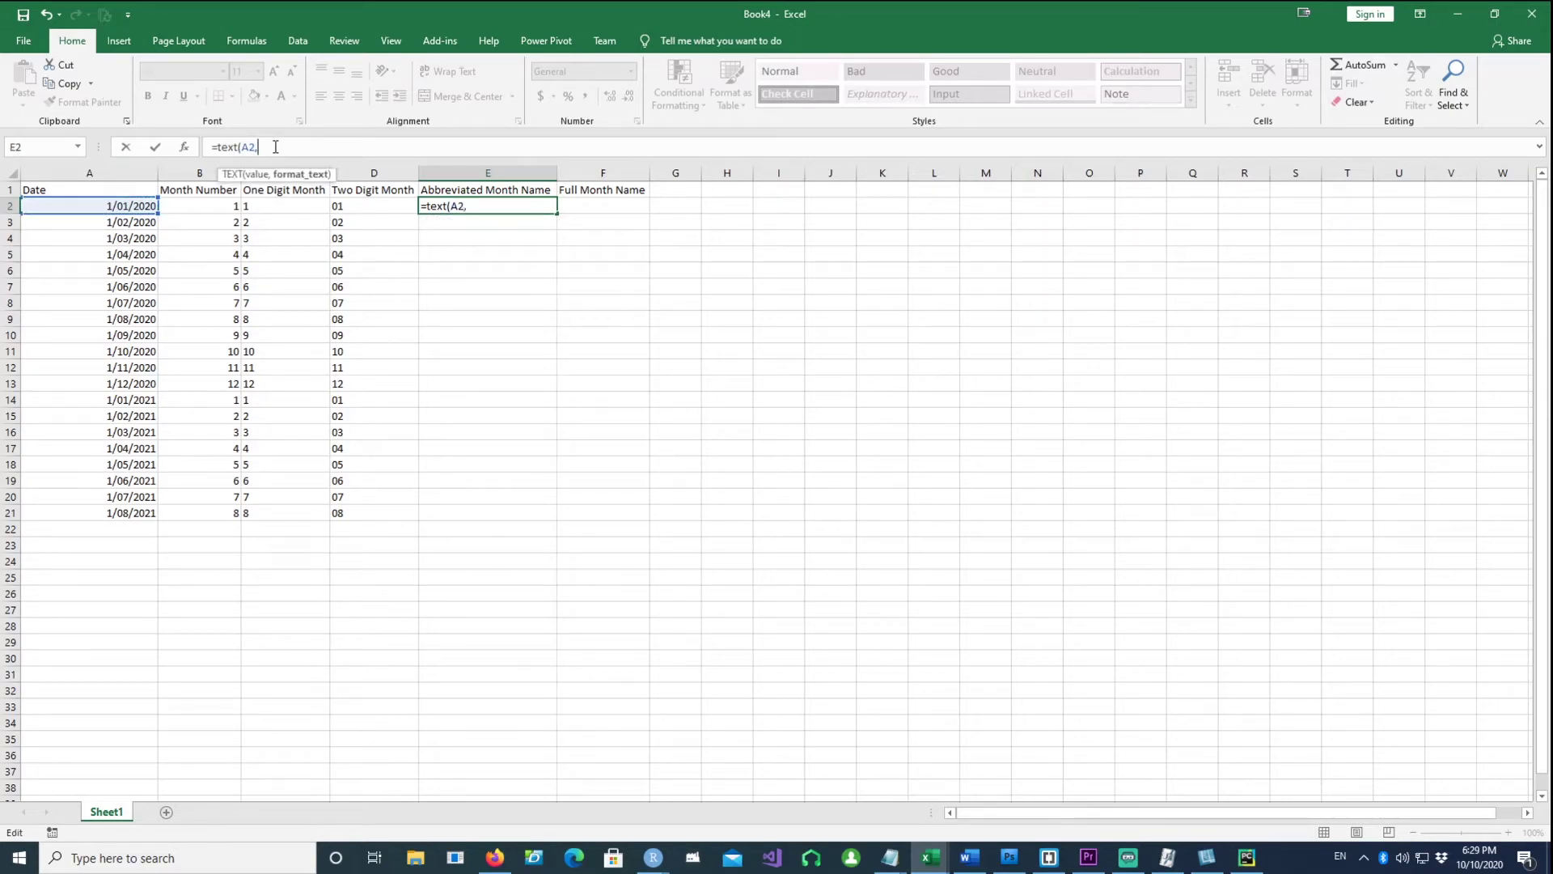
type("\"mmm")
key("Return")
left_click(454, 205)
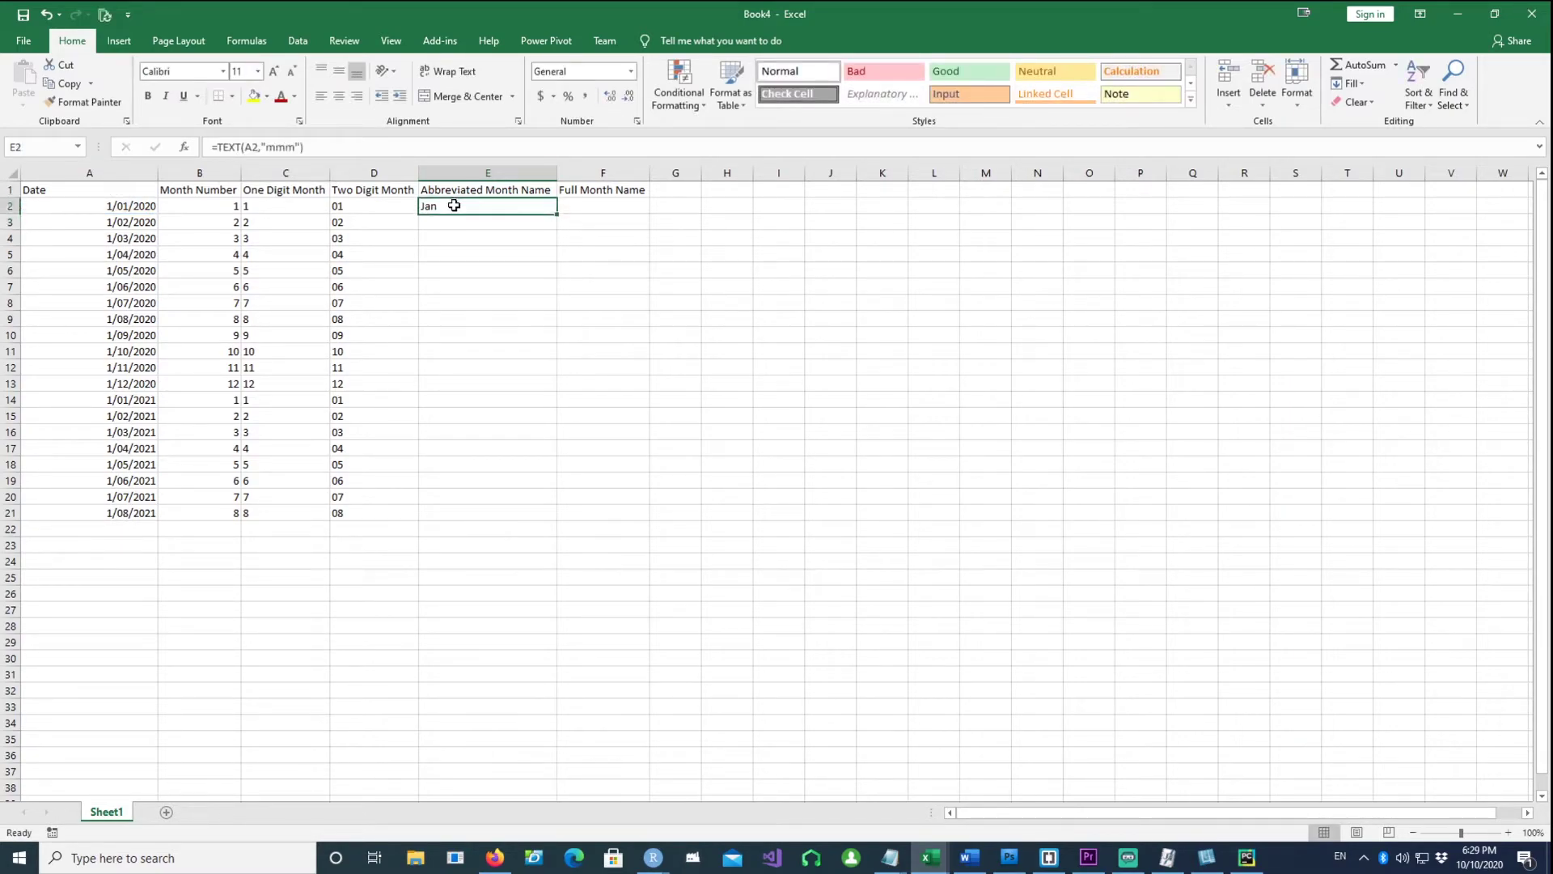
left_click_drag(555, 211, 509, 522)
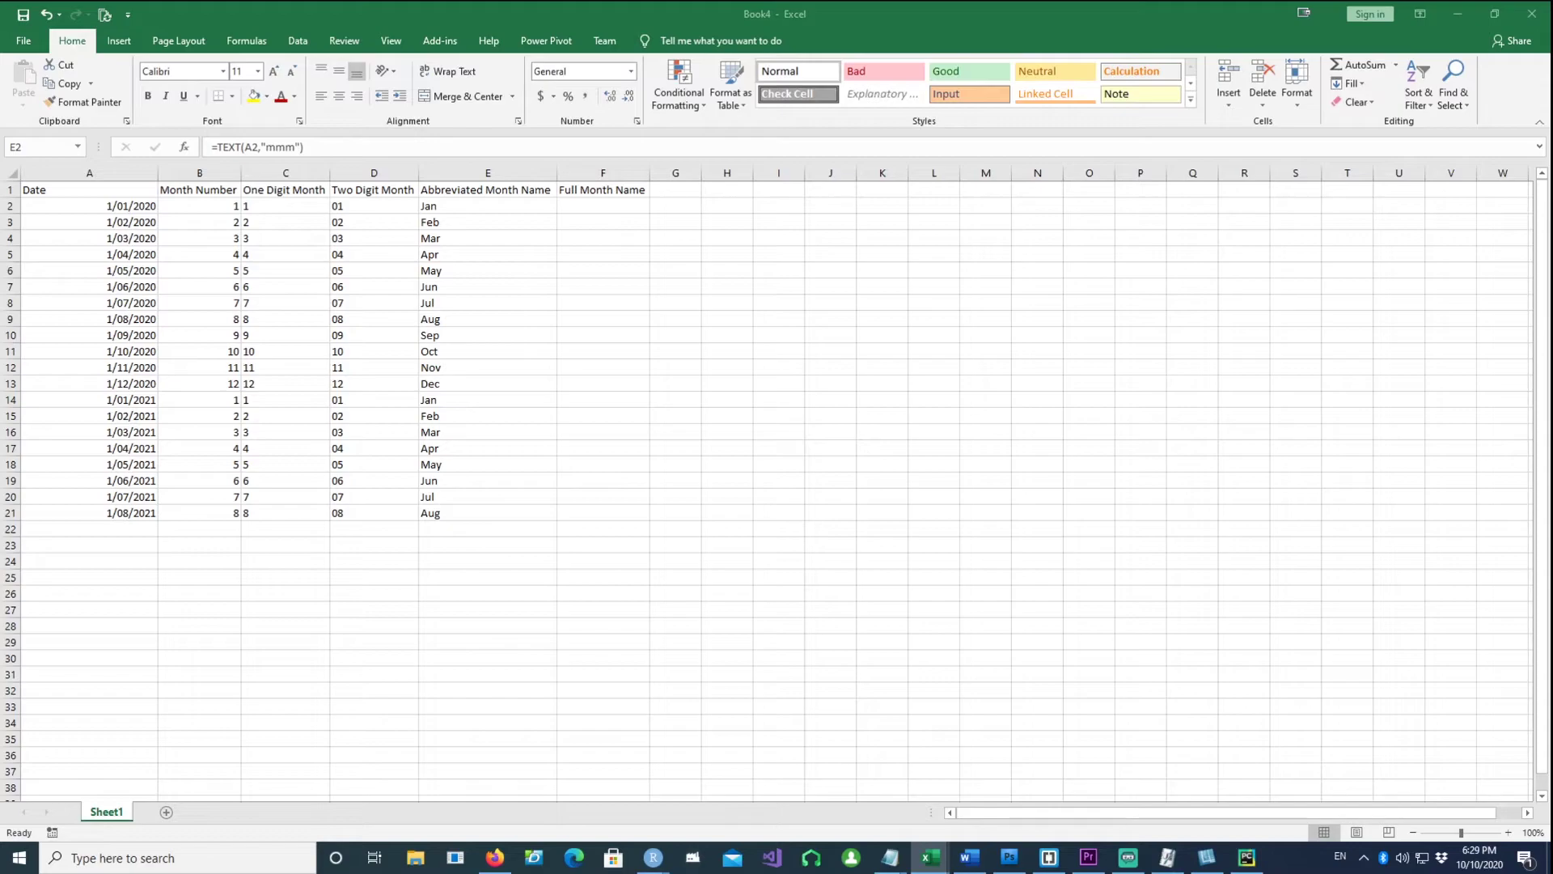
Step: Enter =TEXT(A2,"mmmm") in F2 and fill it down to F21
left_click(588, 208)
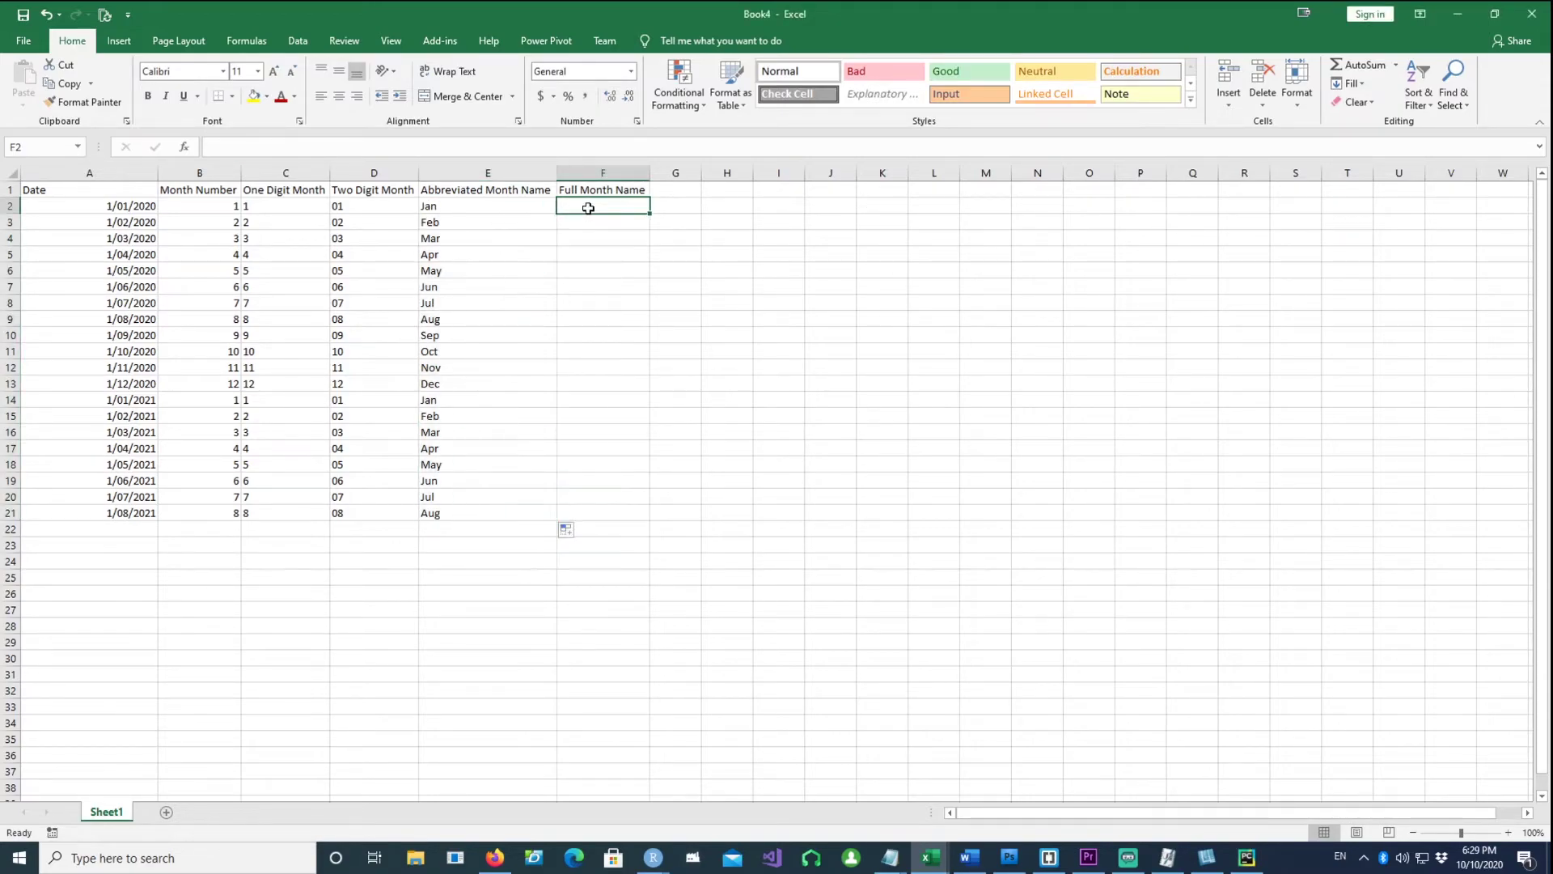
type("=text(")
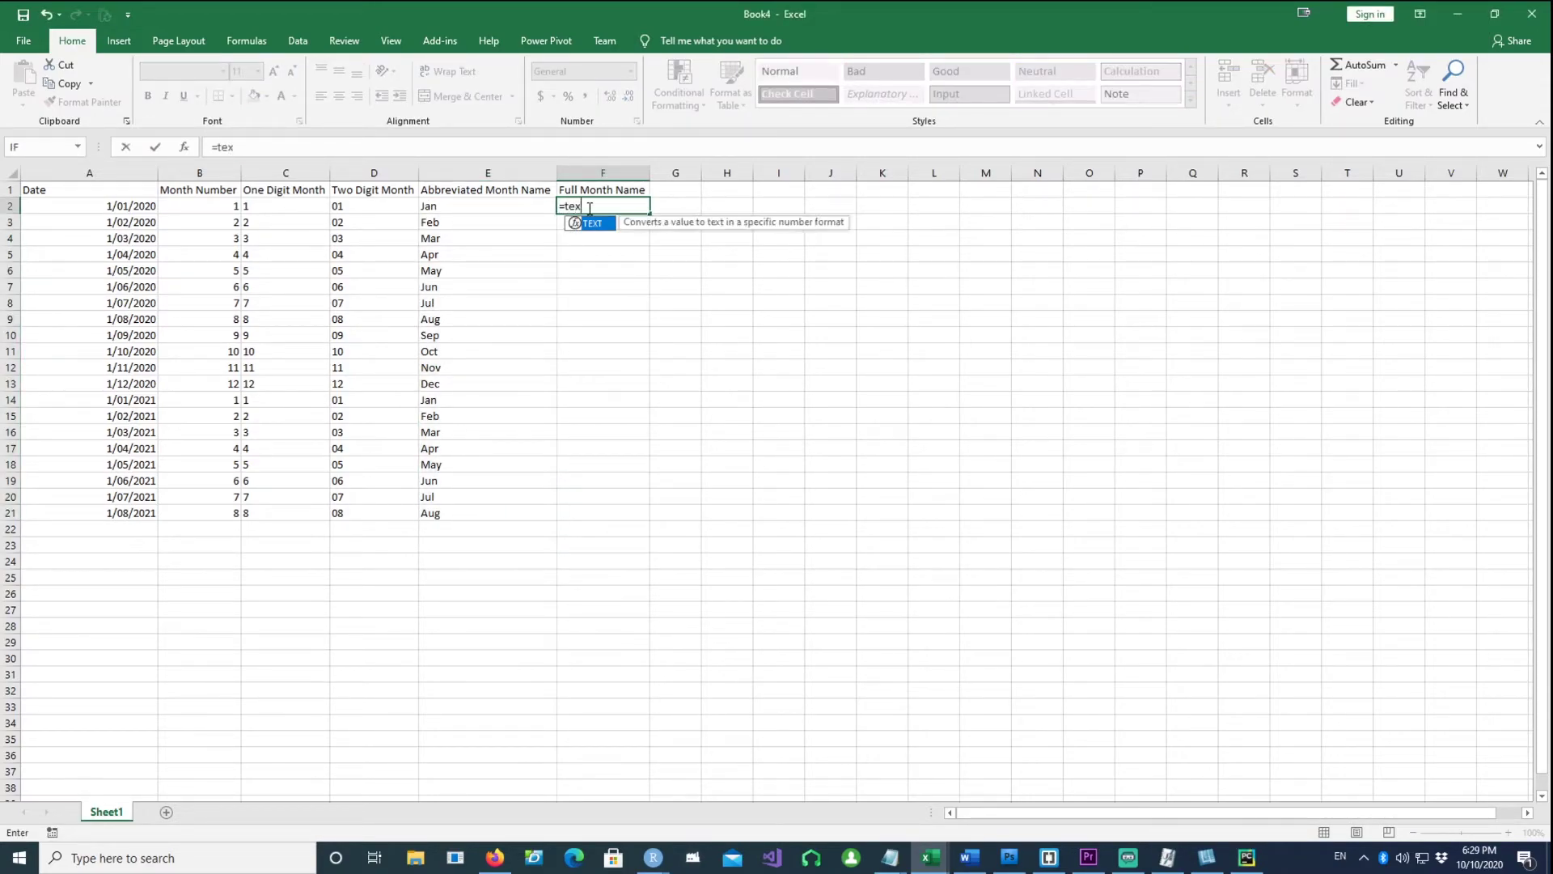
left_click(139, 206)
type(",")
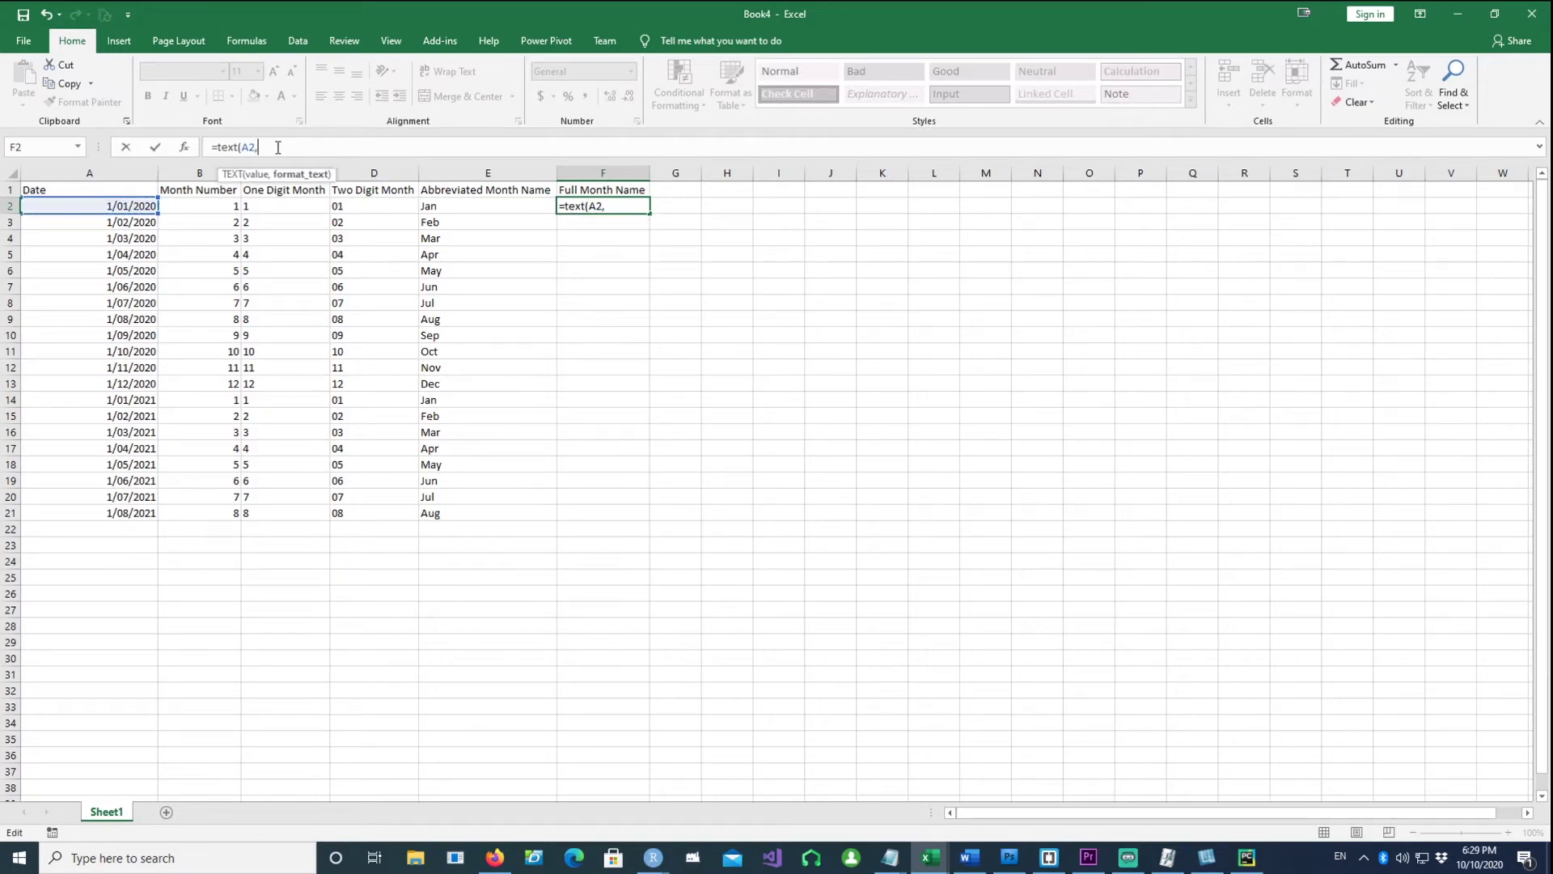
type("\"mmmm")
key("Return")
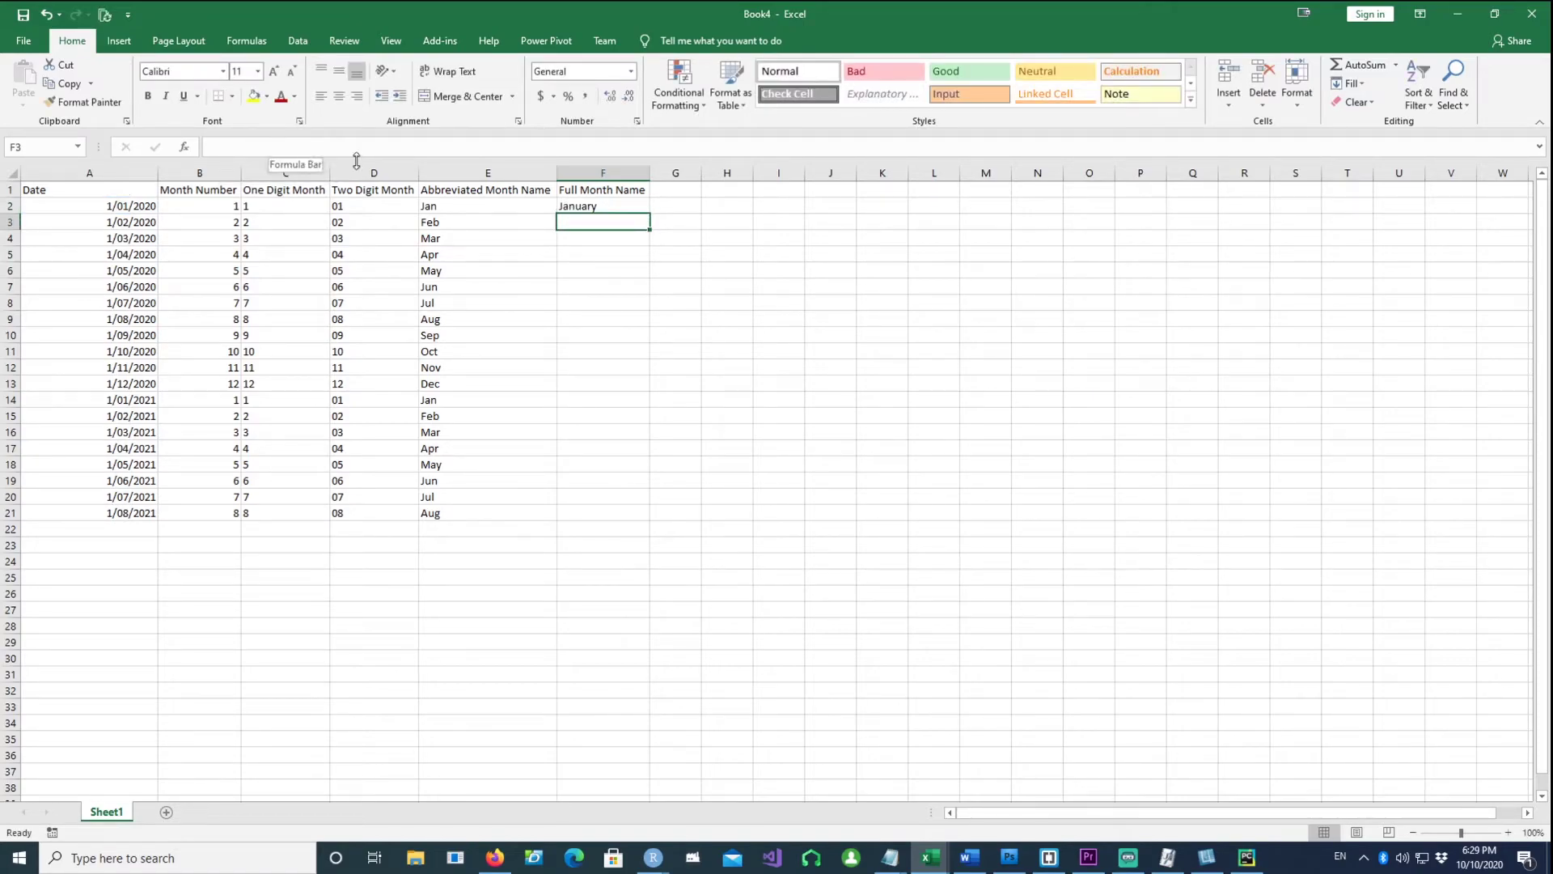
left_click(584, 205)
left_click_drag(649, 213, 644, 521)
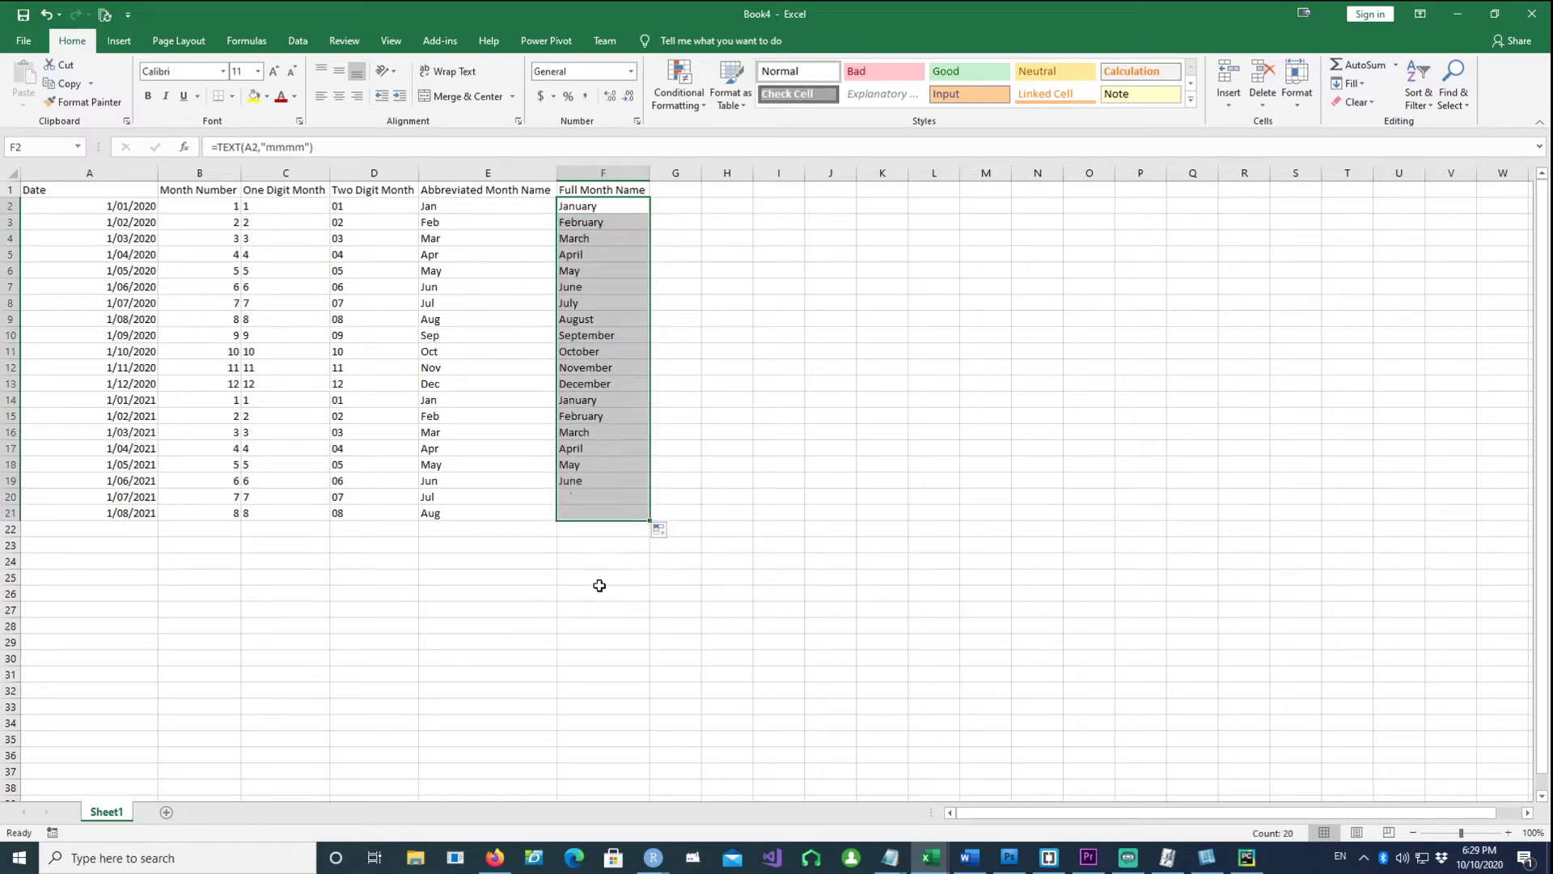
left_click(600, 591)
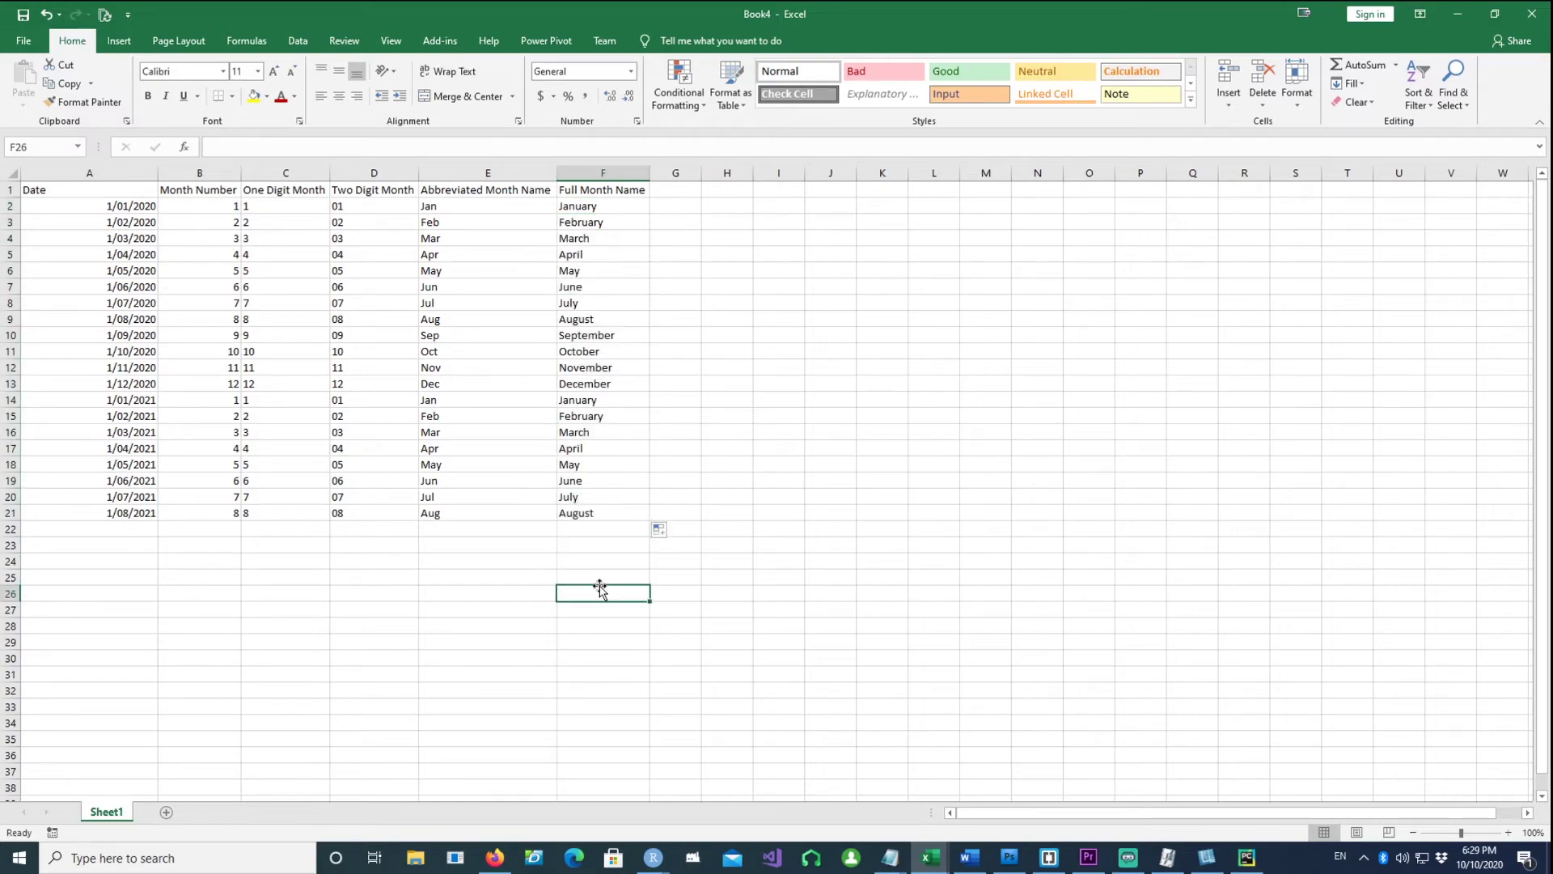
left_click(278, 205)
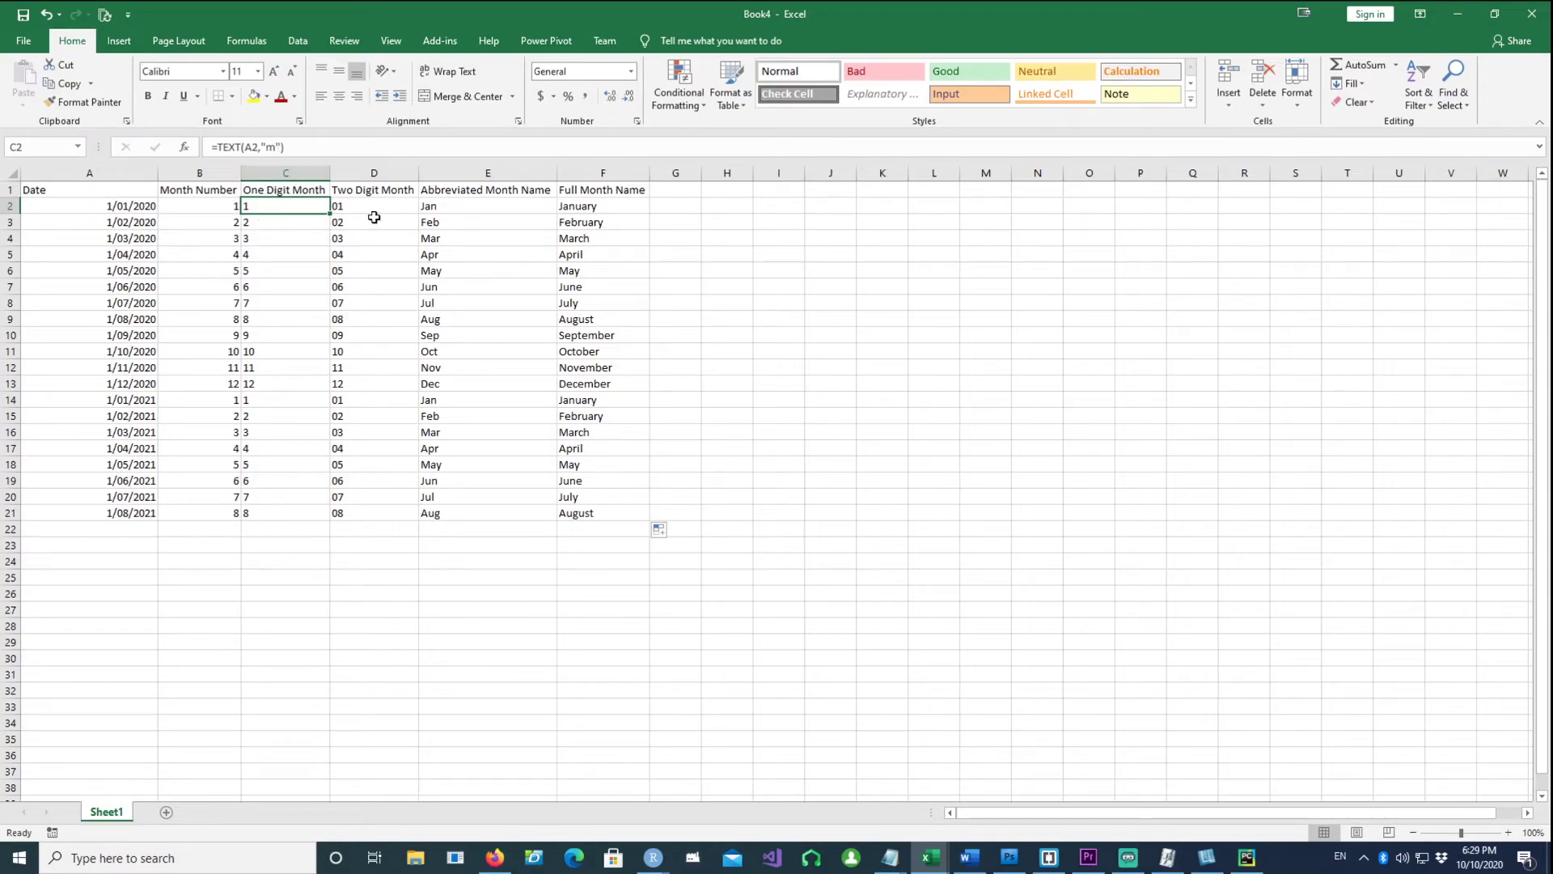
left_click(343, 206)
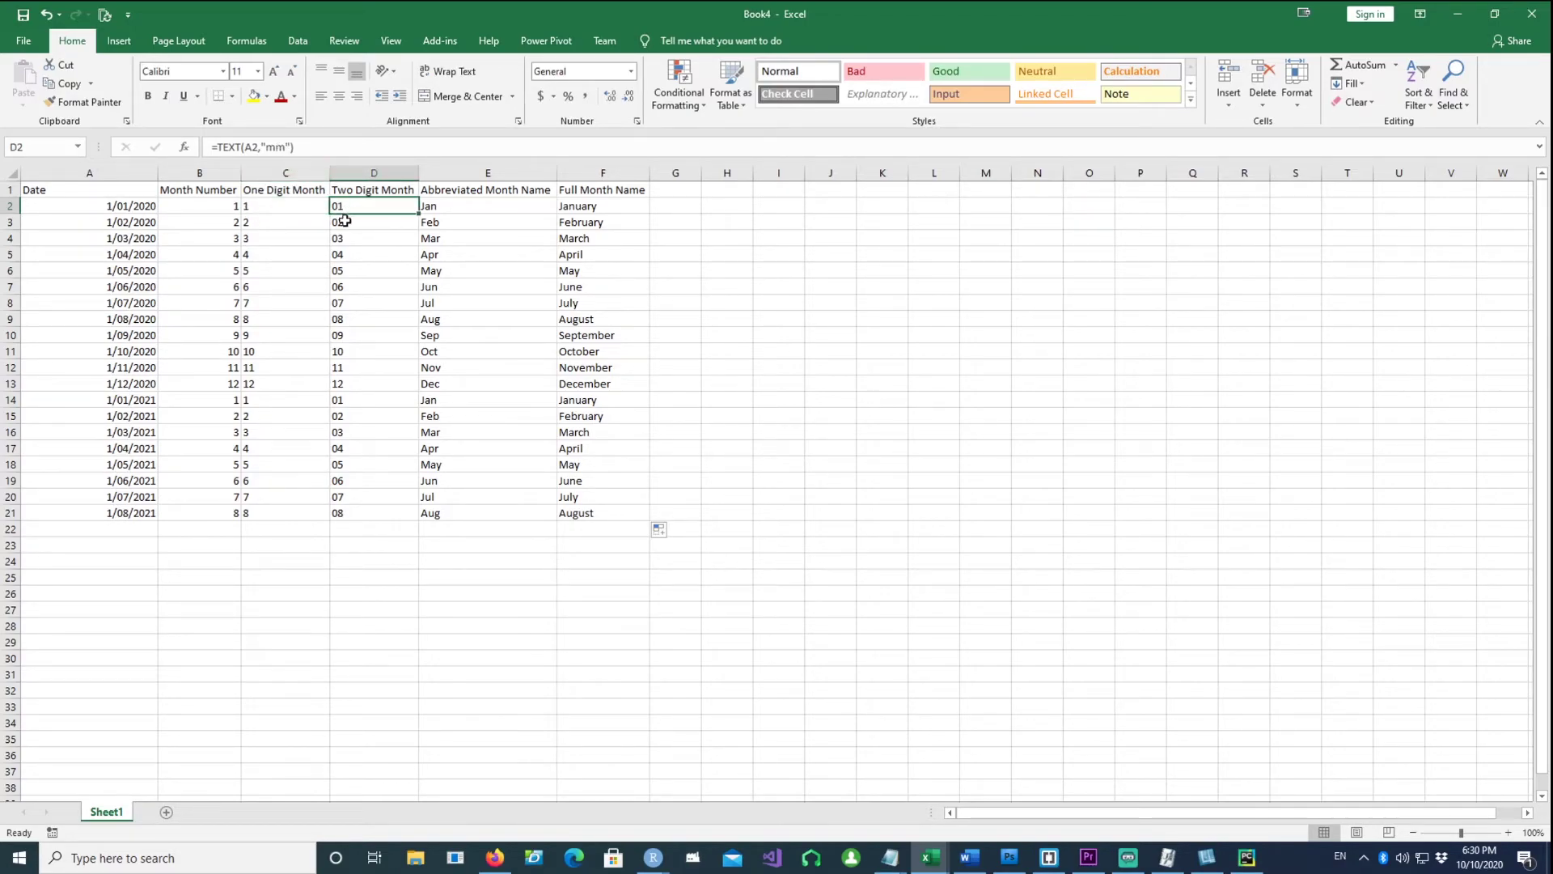
left_click(449, 208)
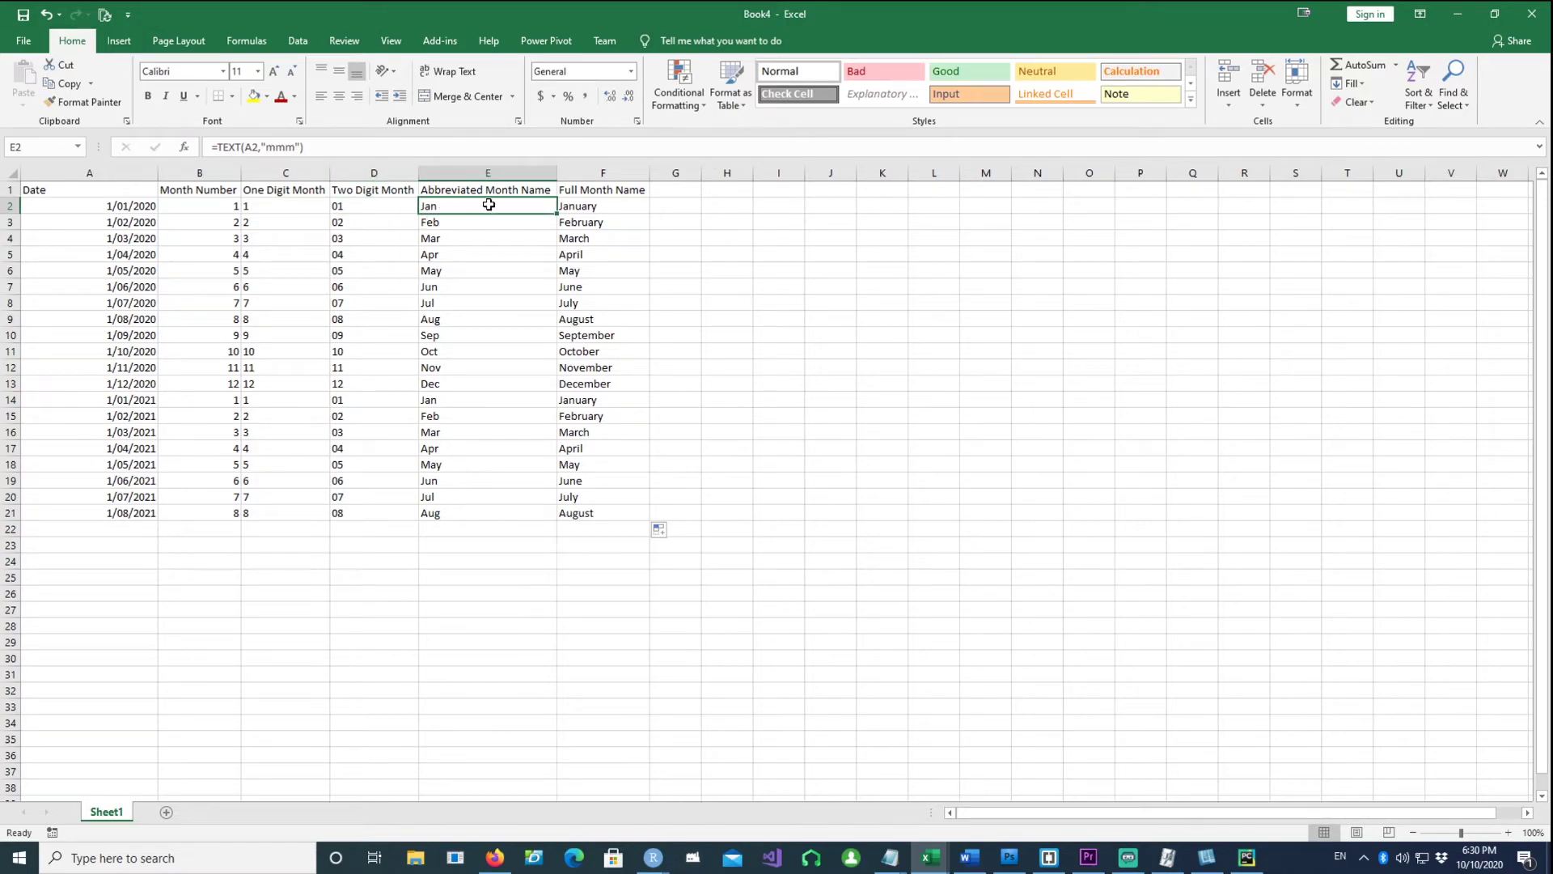
left_click(571, 208)
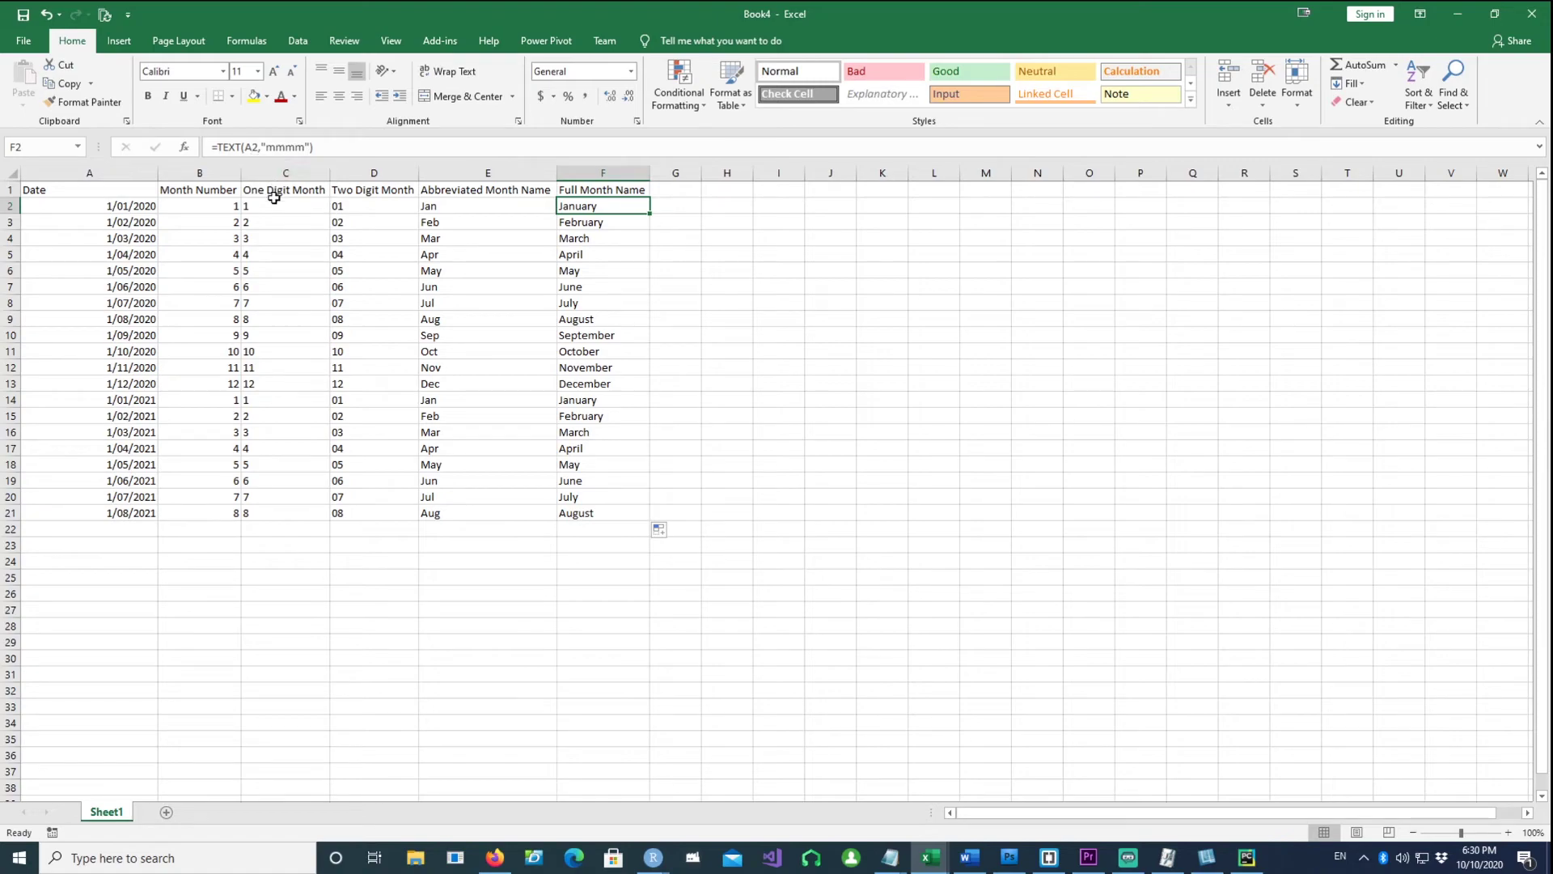
left_click(215, 207)
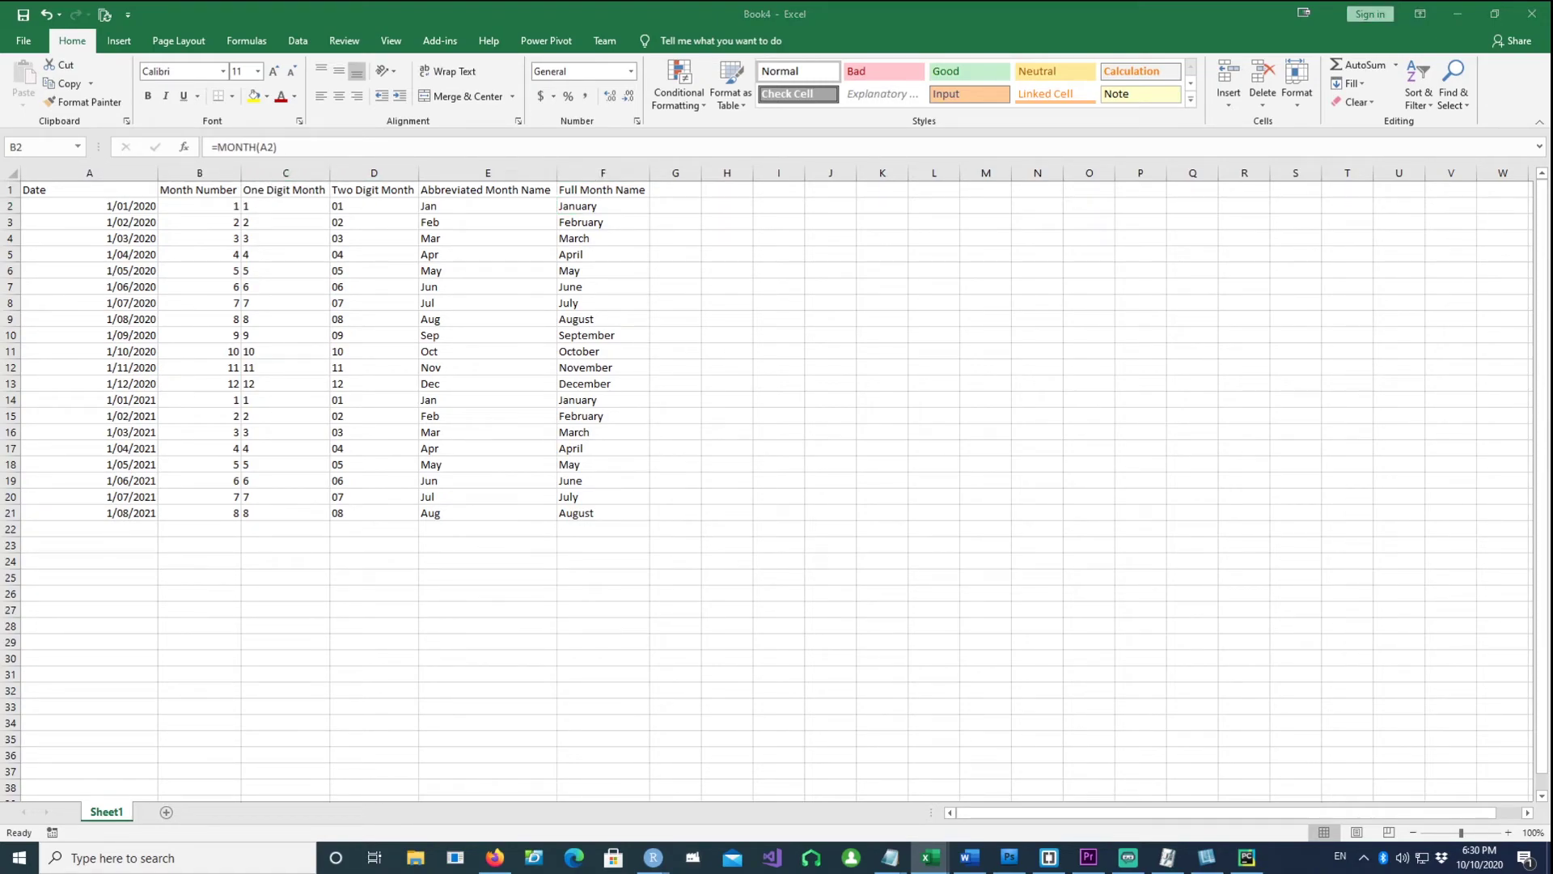
Step: Paste the Two Digit Year and 4 Digit Year headings into G1:H1 and autofit column G
key("ctrl+c")
left_click(678, 191)
key("ctrl+v")
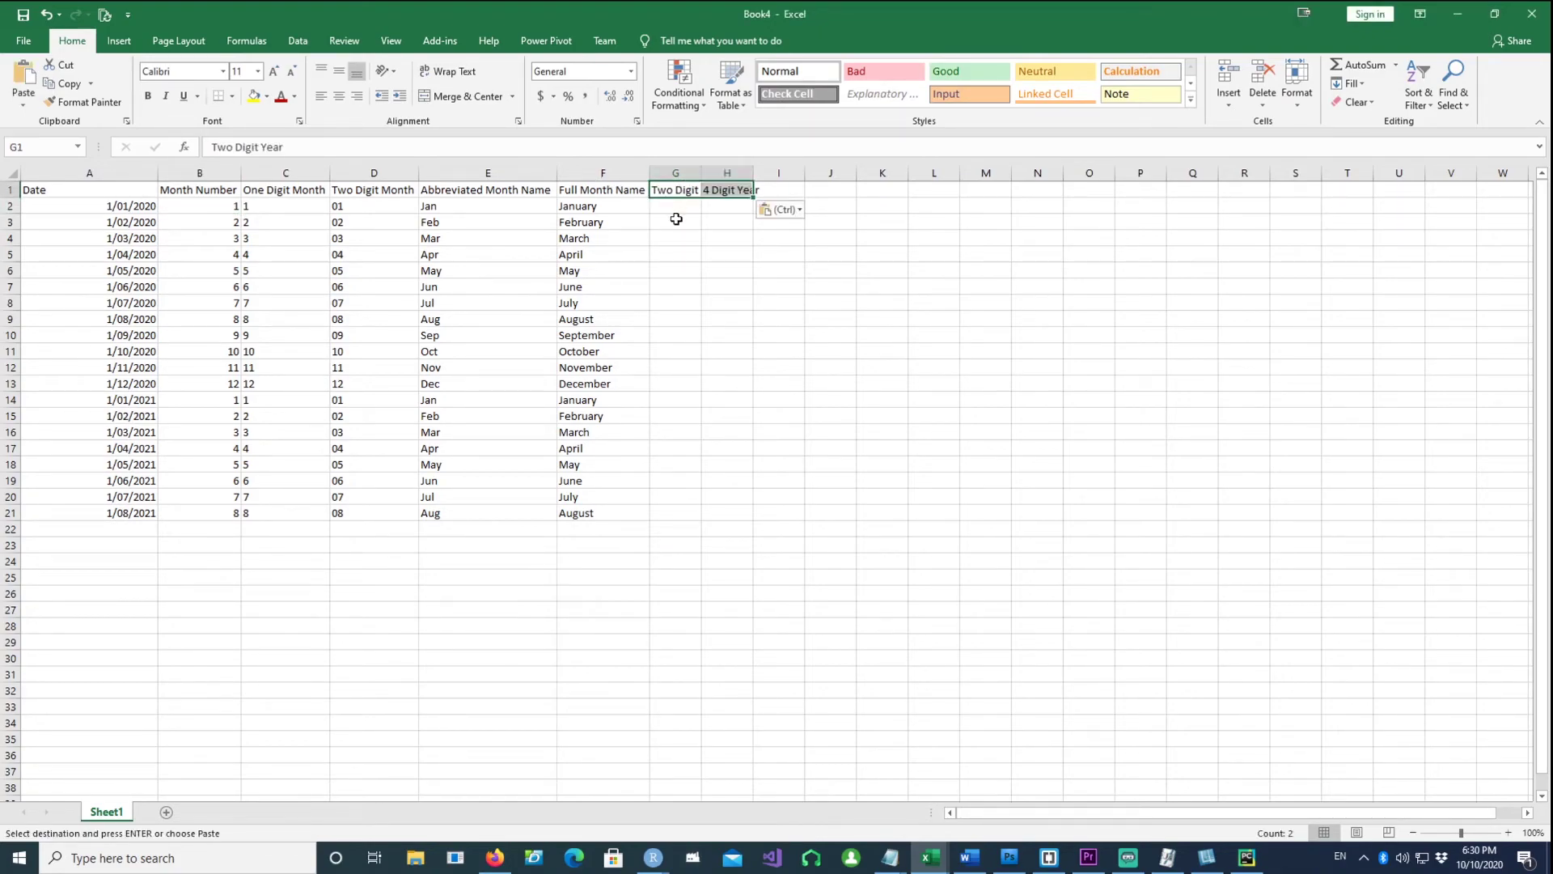
left_click(676, 207)
double_click(698, 183)
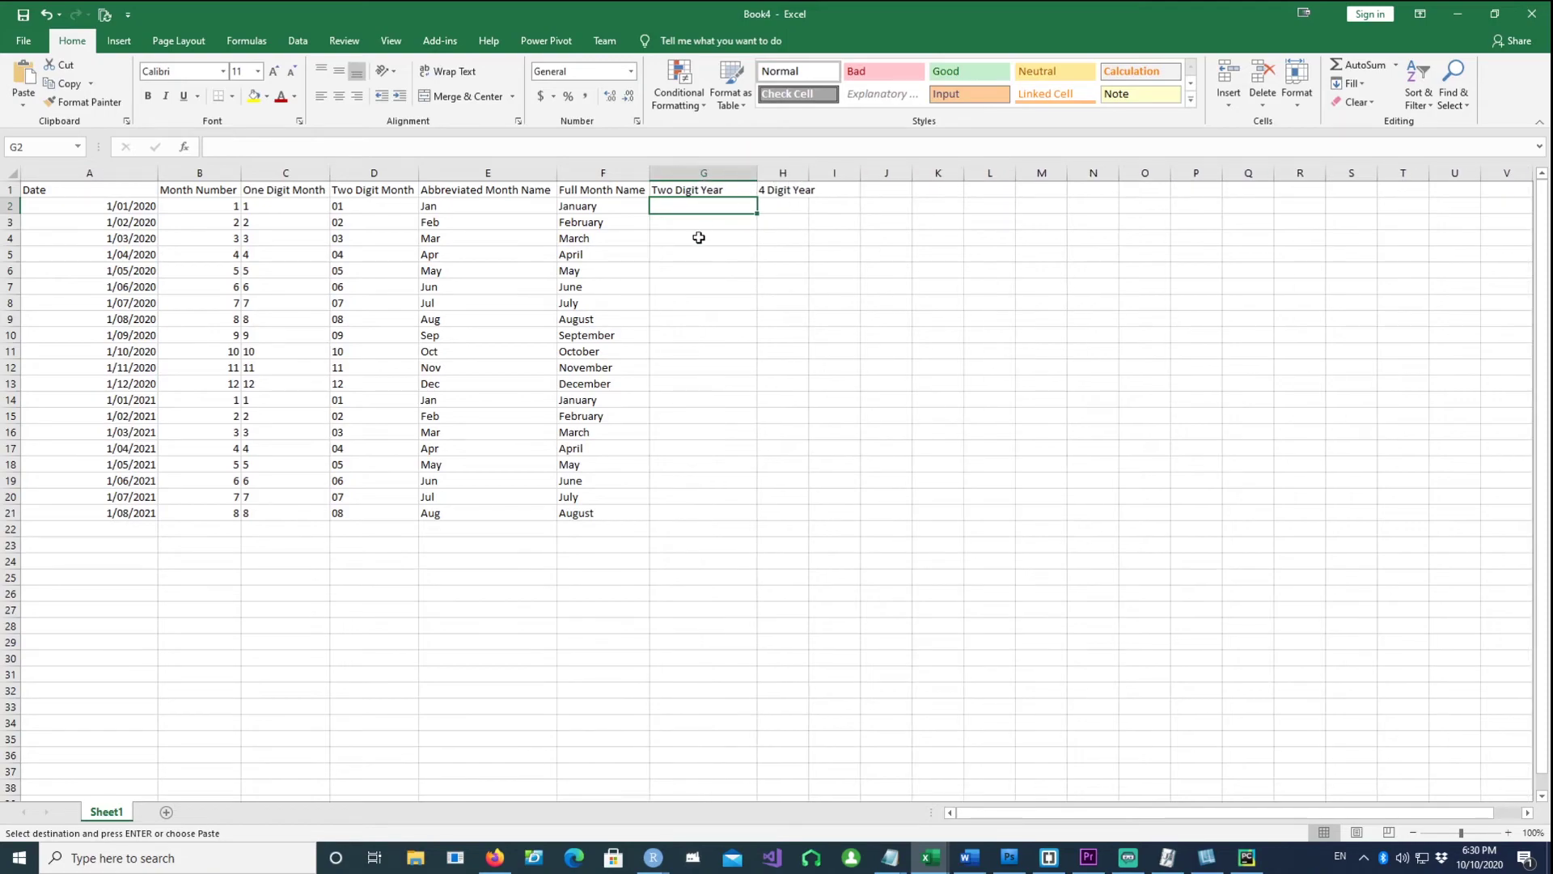
Step: Enter =TEXT(A2,"yy") in G2 and fill it down the column
left_click(701, 236)
left_click(689, 204)
type("=text(")
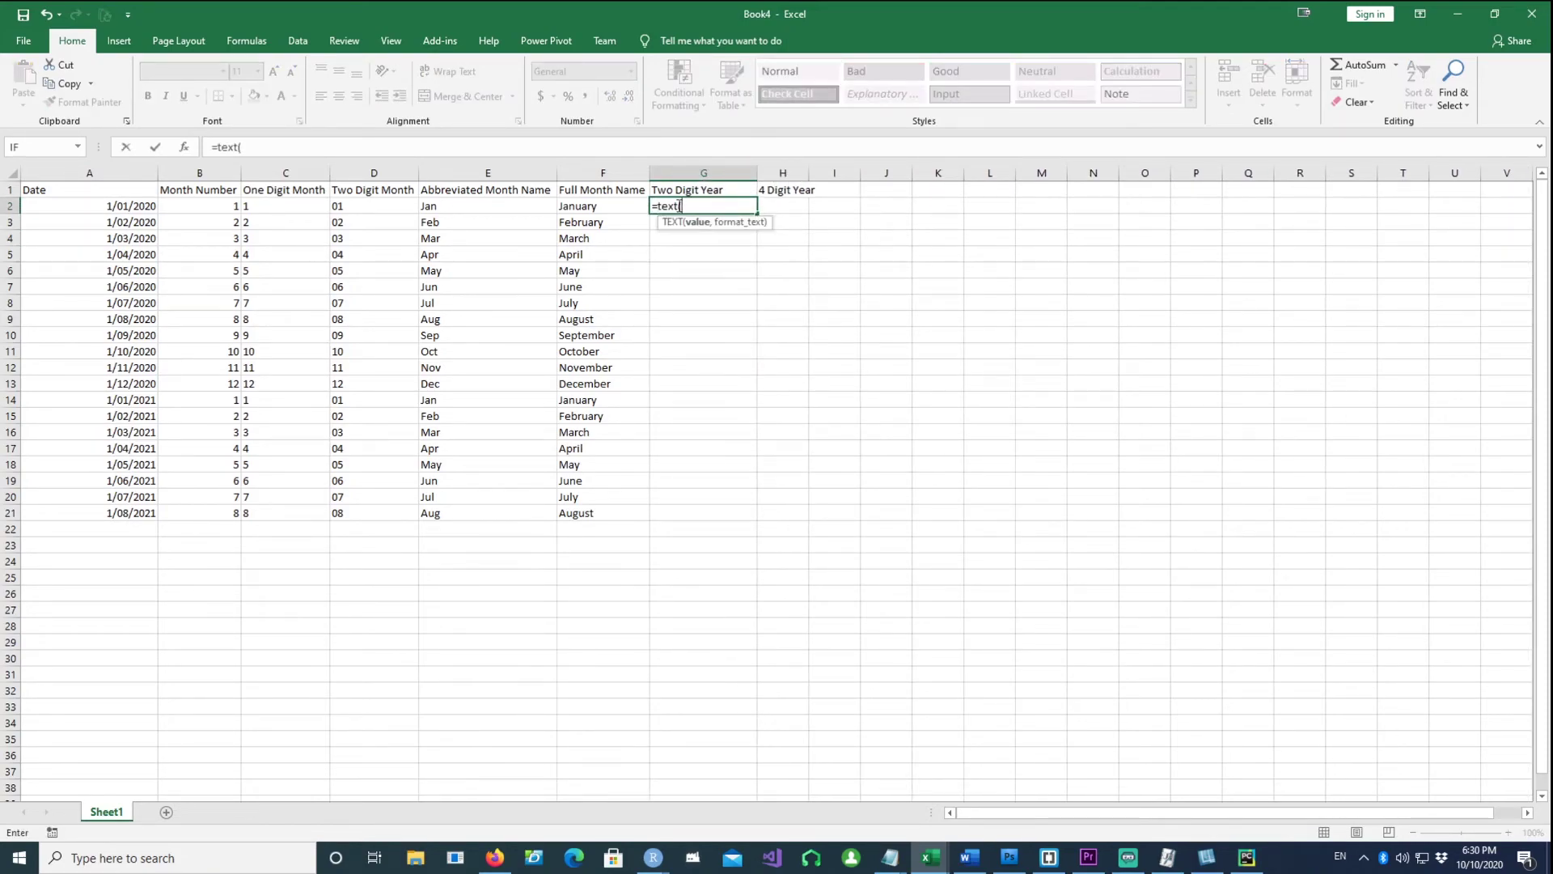
left_click(107, 205)
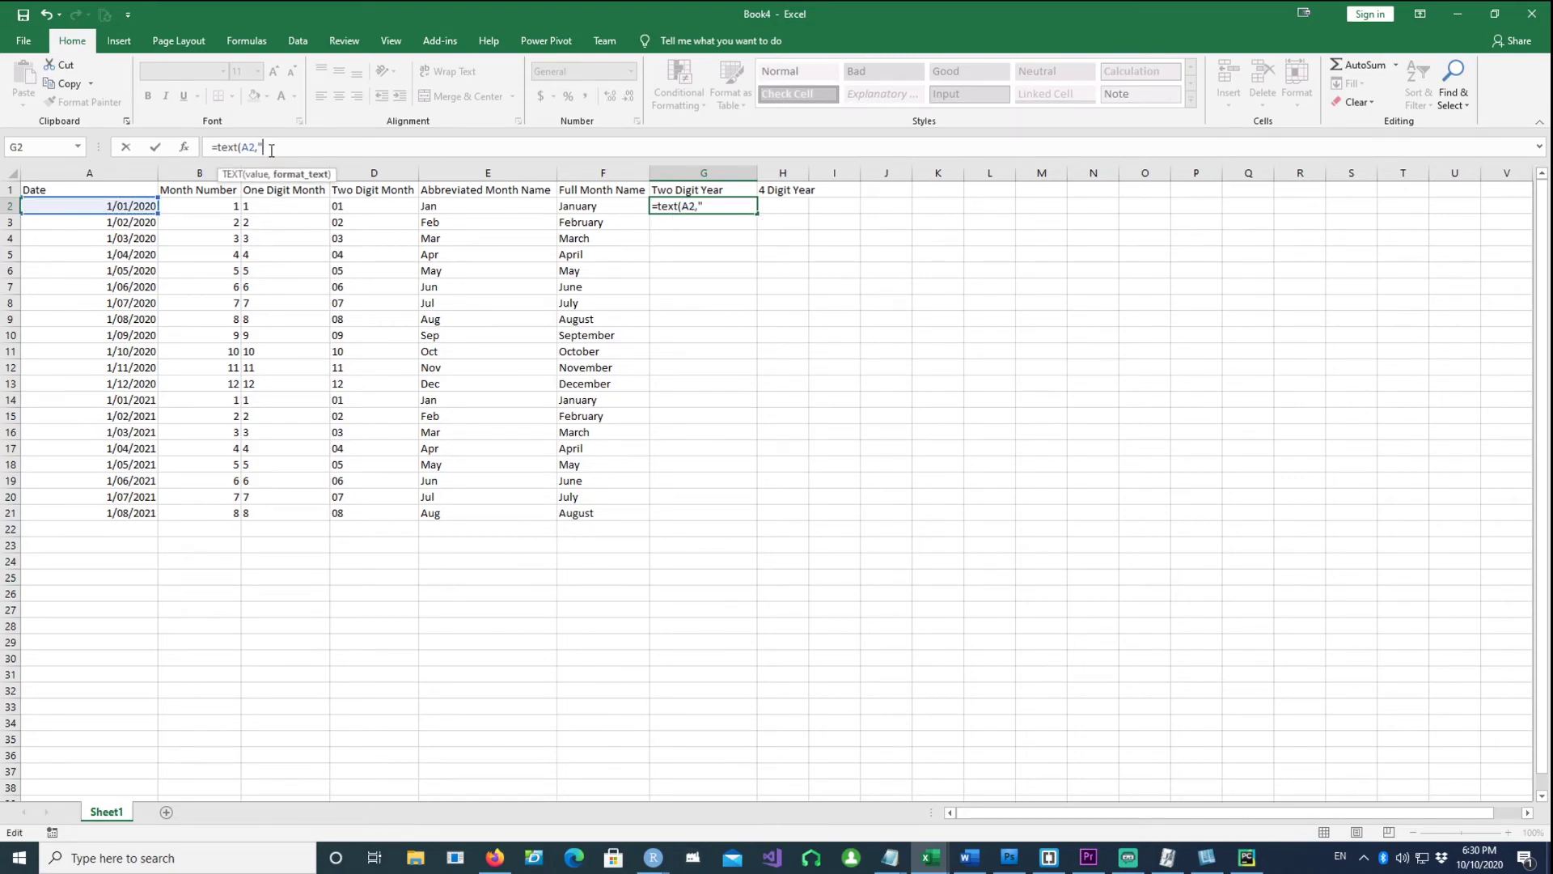
type("\")")
key("Return")
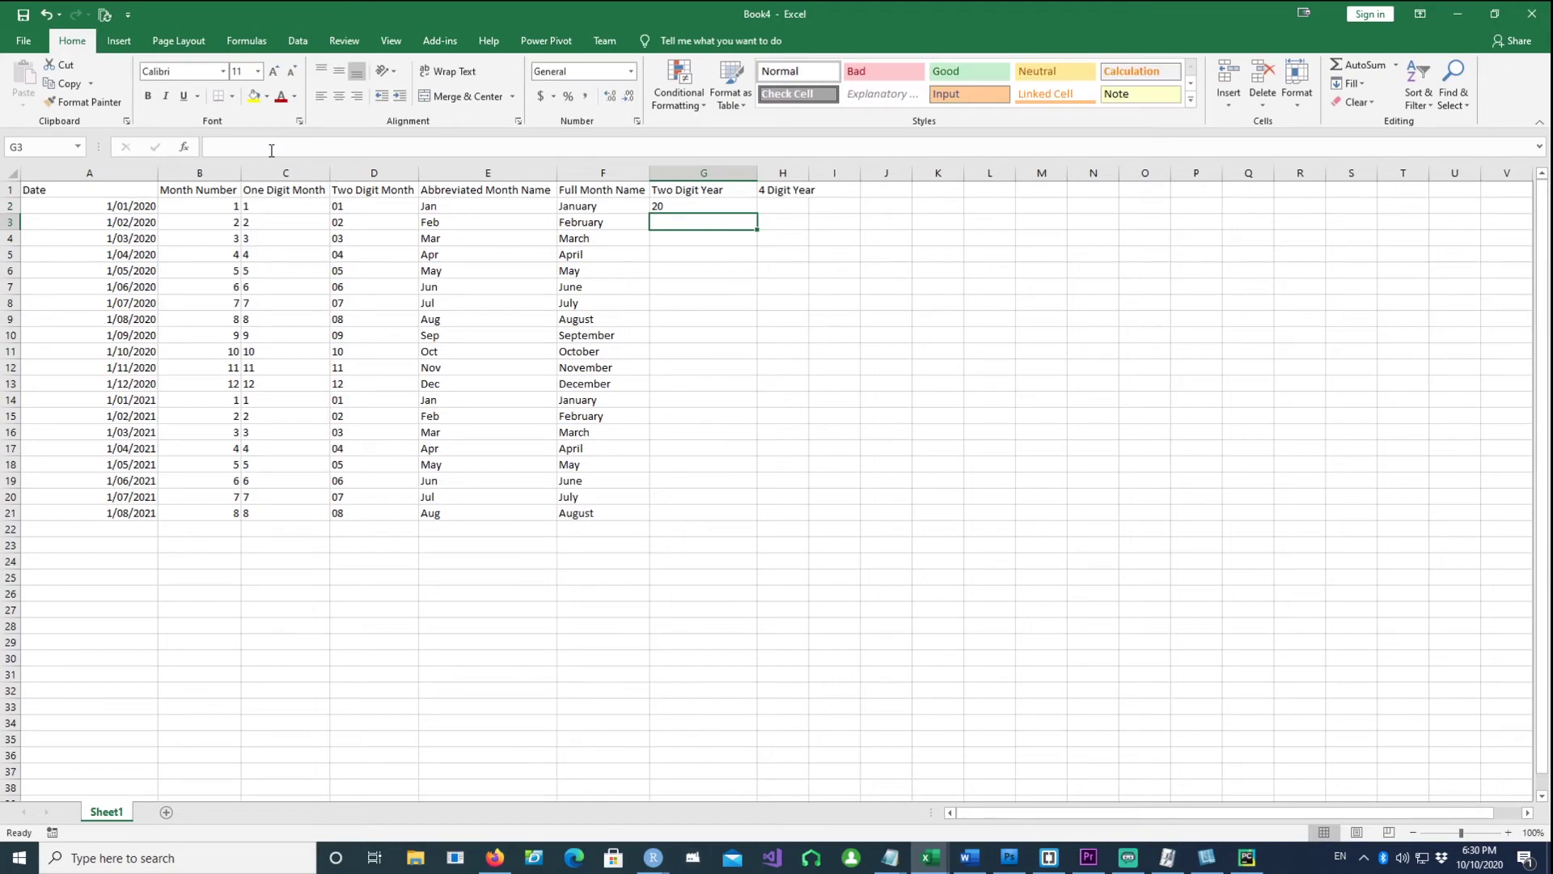
left_click(693, 207)
double_click(757, 214)
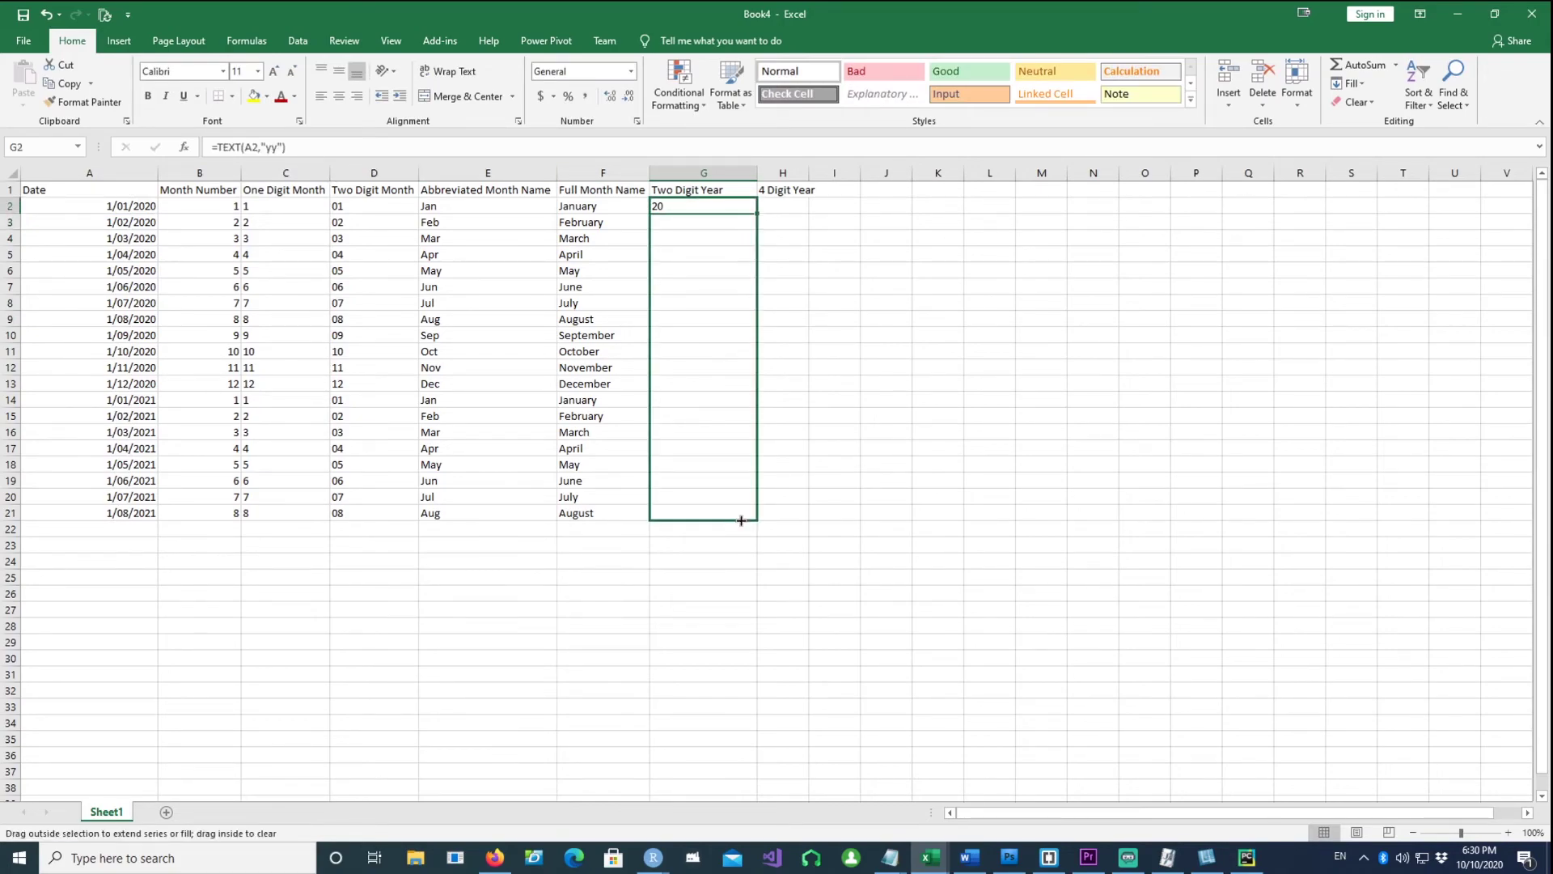
Step: Enter =TEXT(A2,"yyyy") in H2 and fill it down to H21
left_click(798, 204)
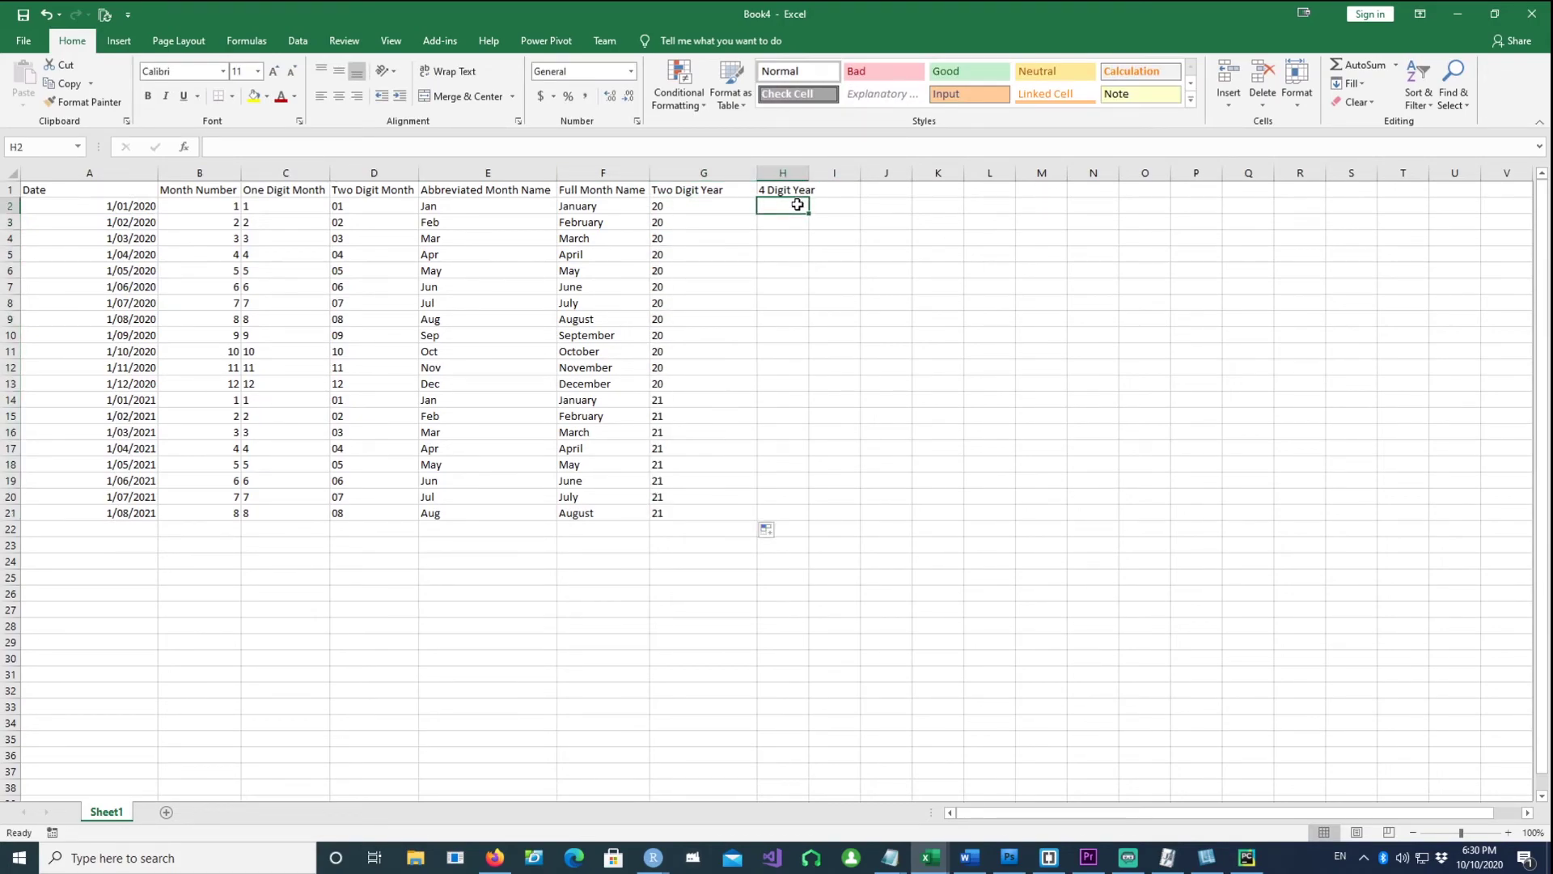
type("=te")
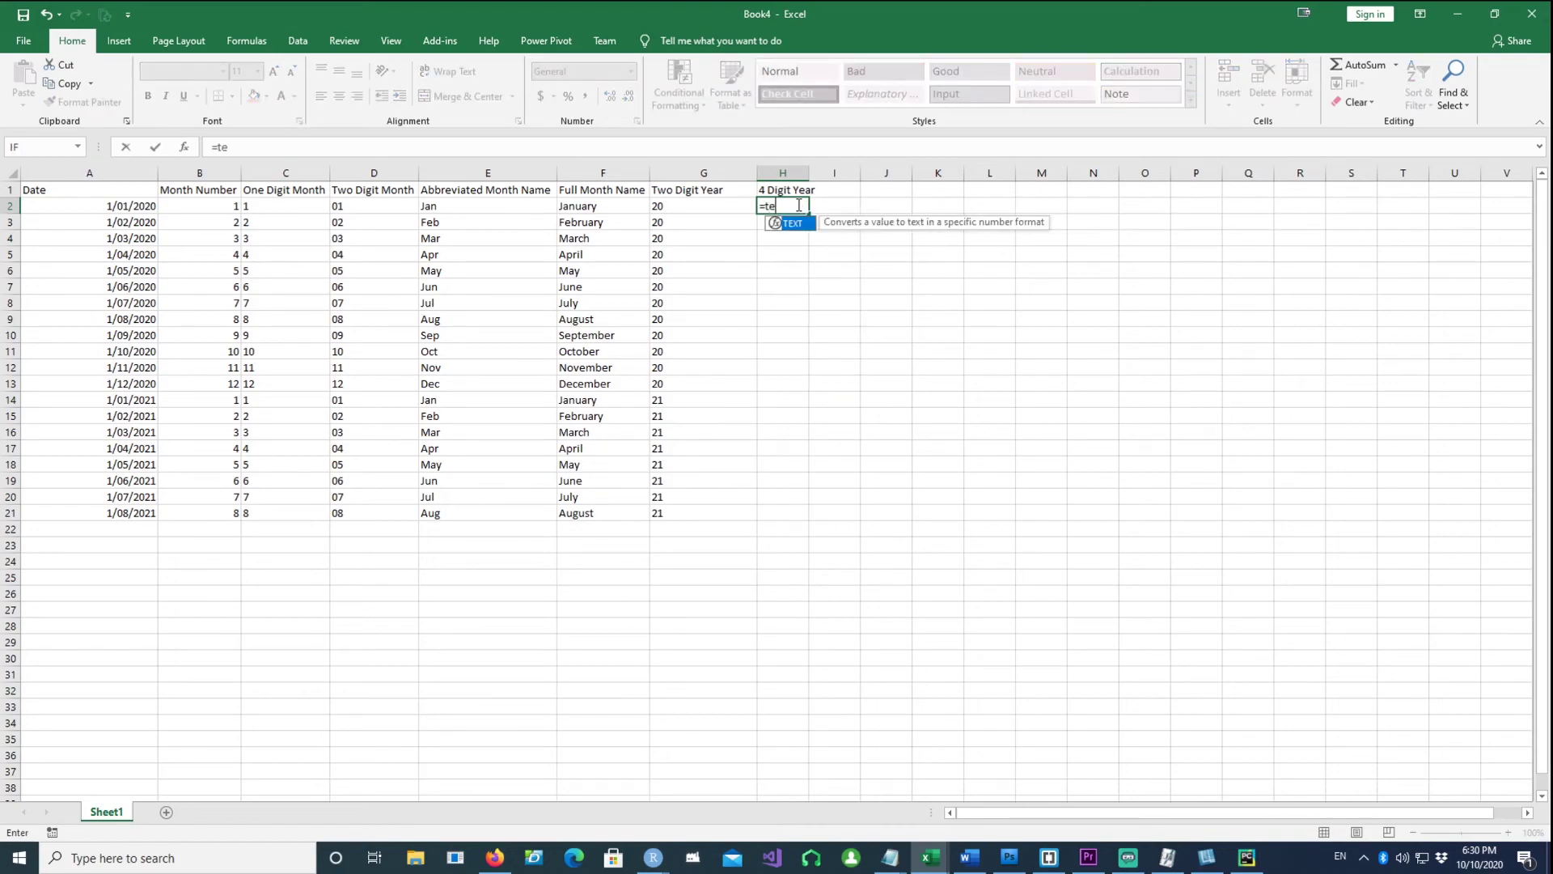
type("xt")
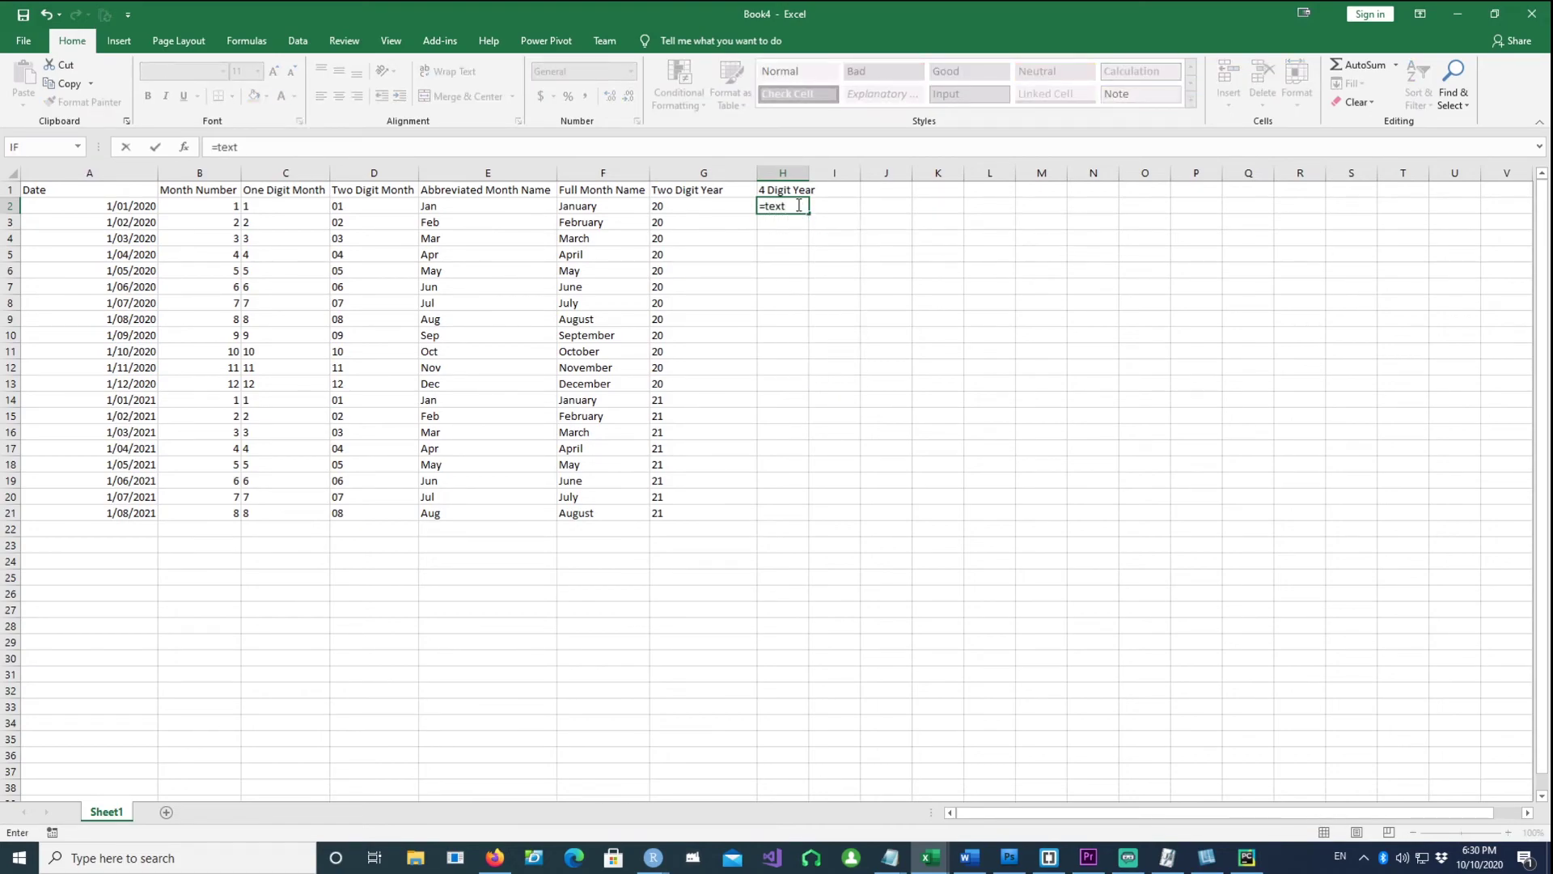
type(")")
key("BackSpace")
type("(")
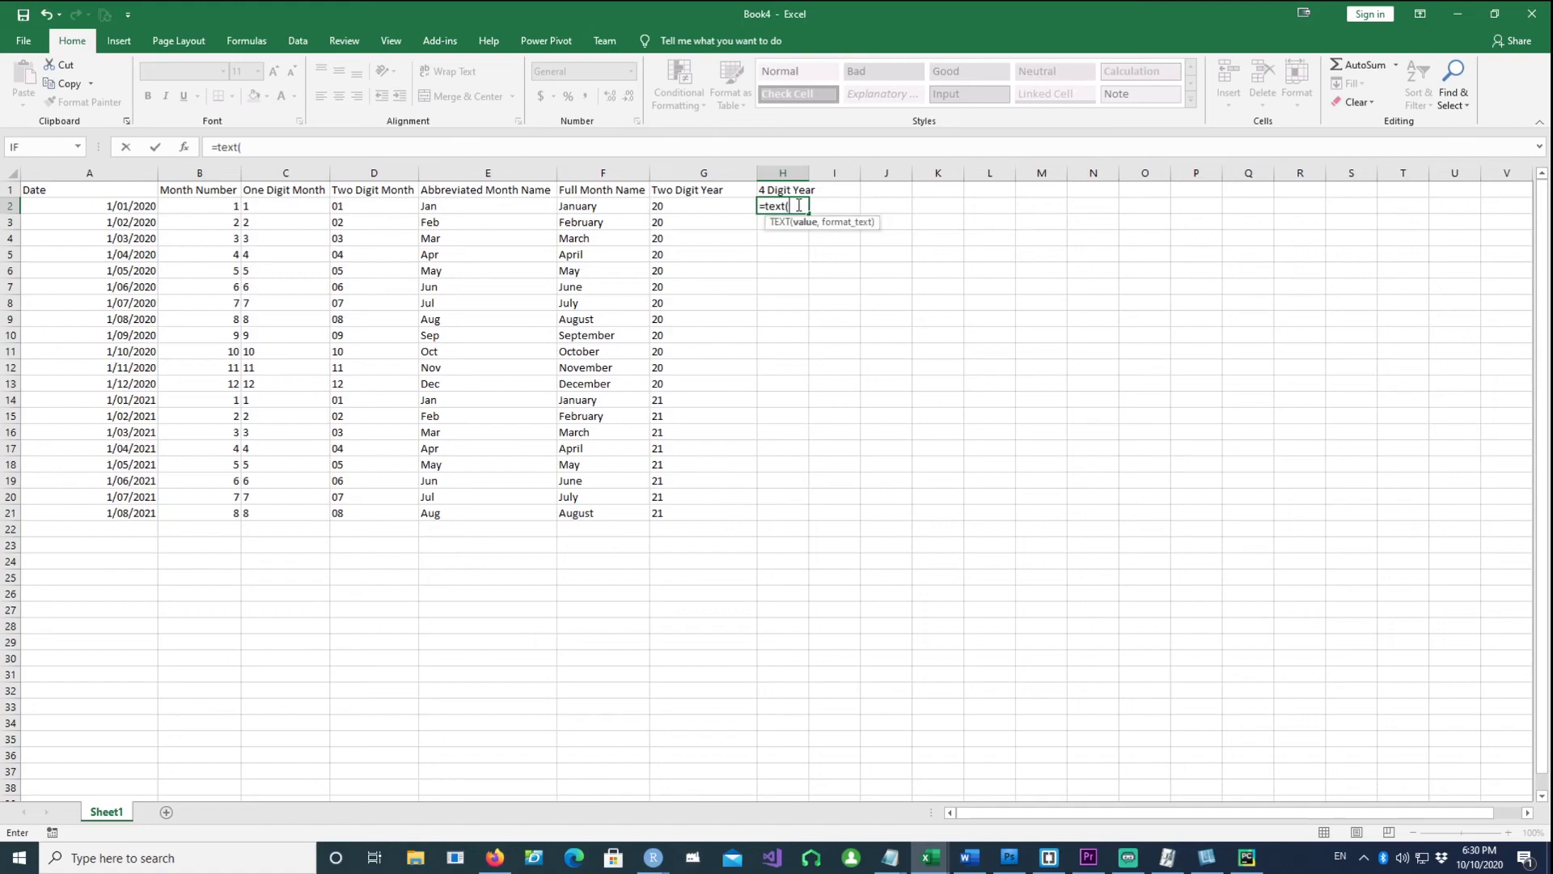
left_click(133, 209)
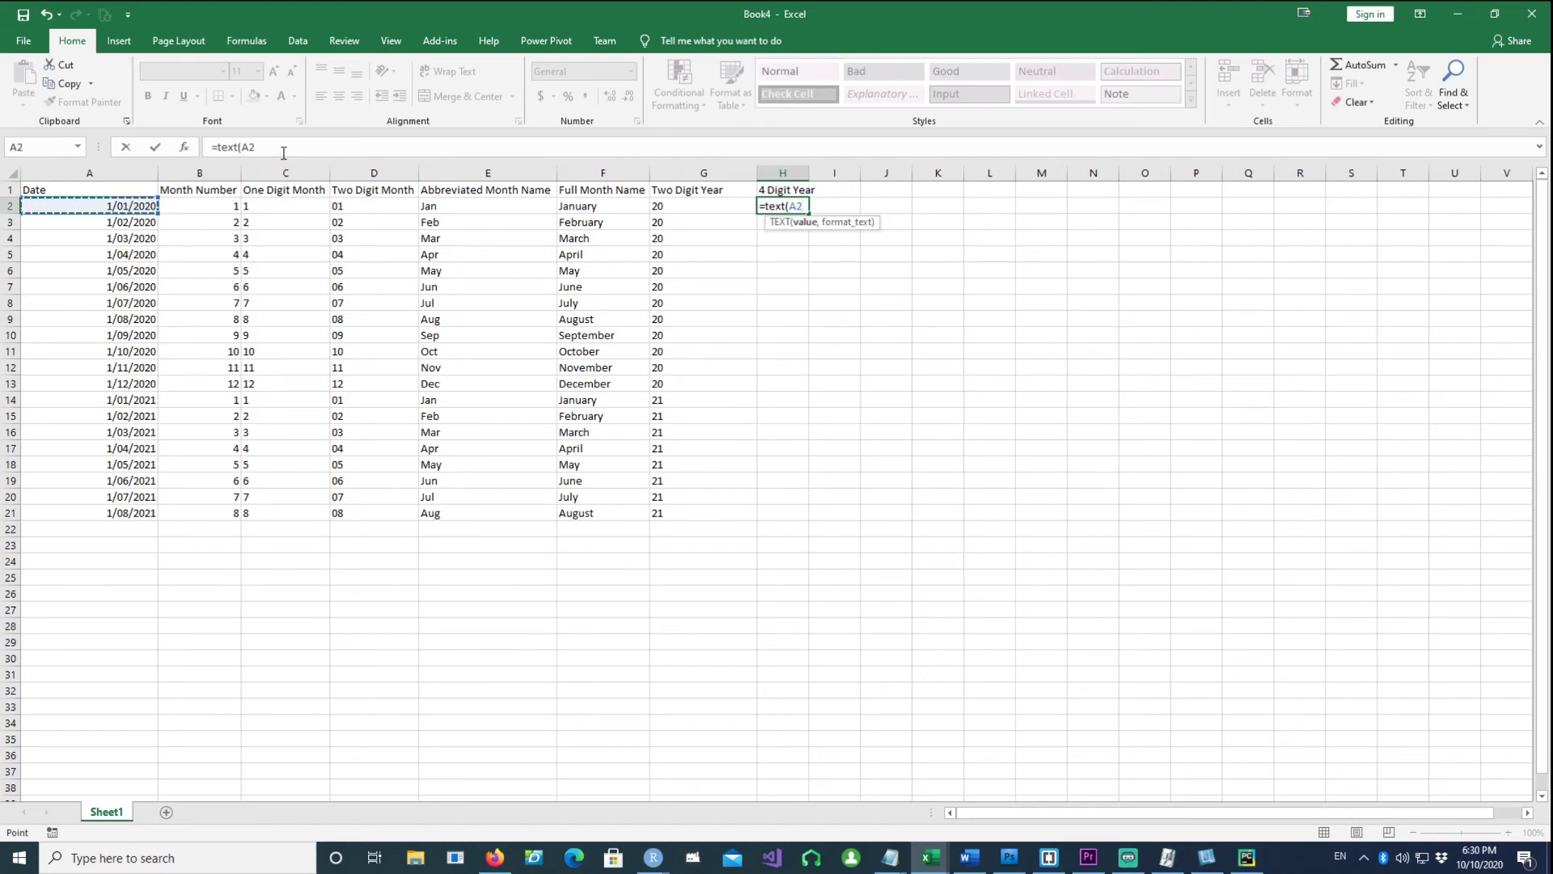
type(",")
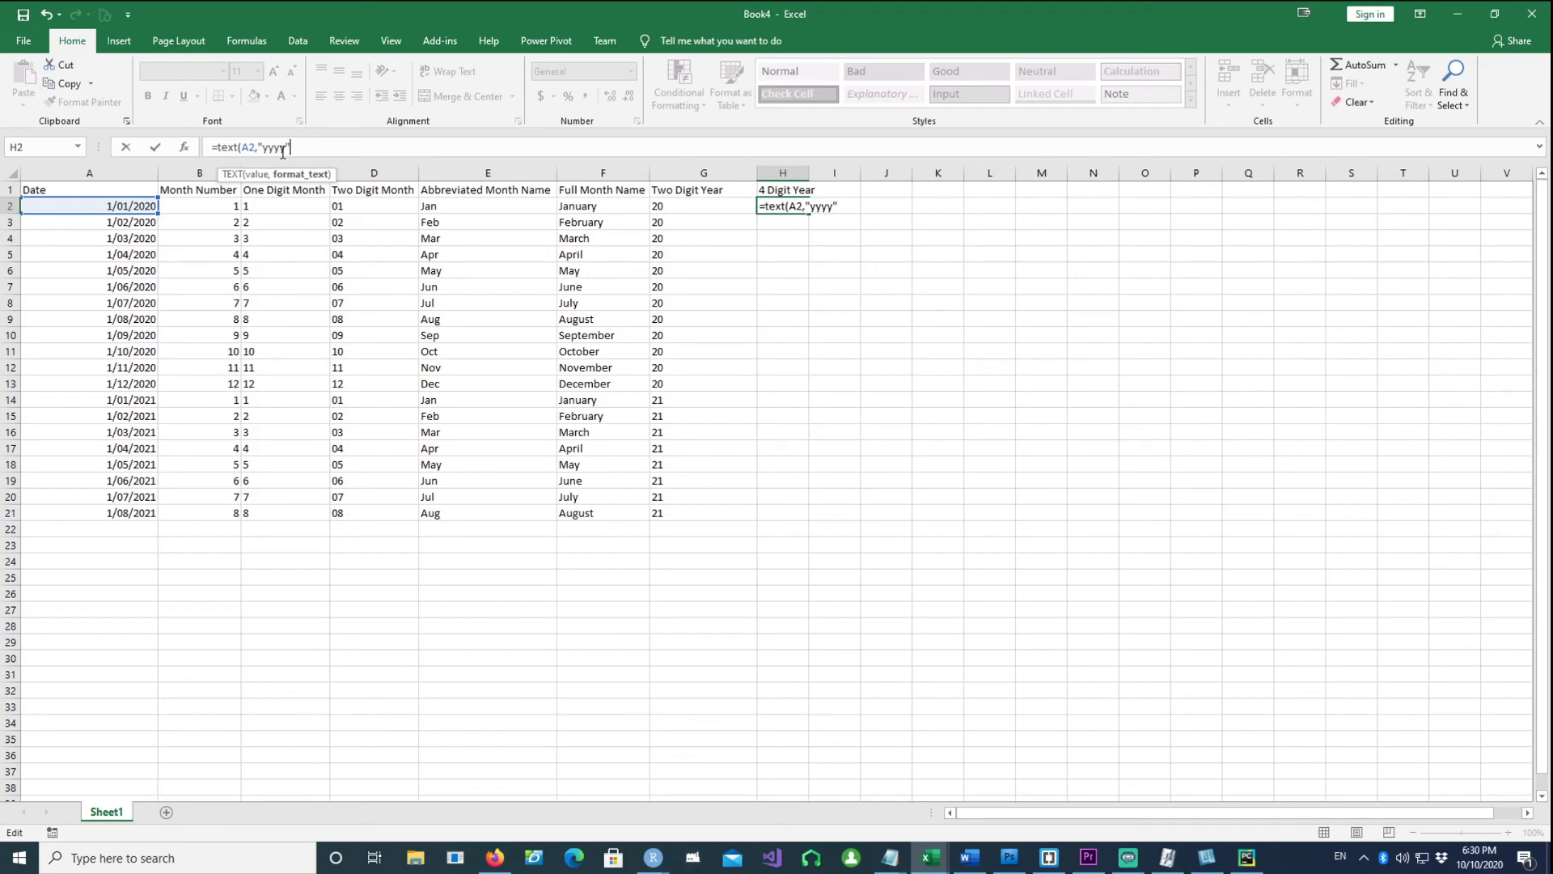
type("\"yyyy\"")
key("ctrl+Return")
left_click_drag(809, 214, 797, 521)
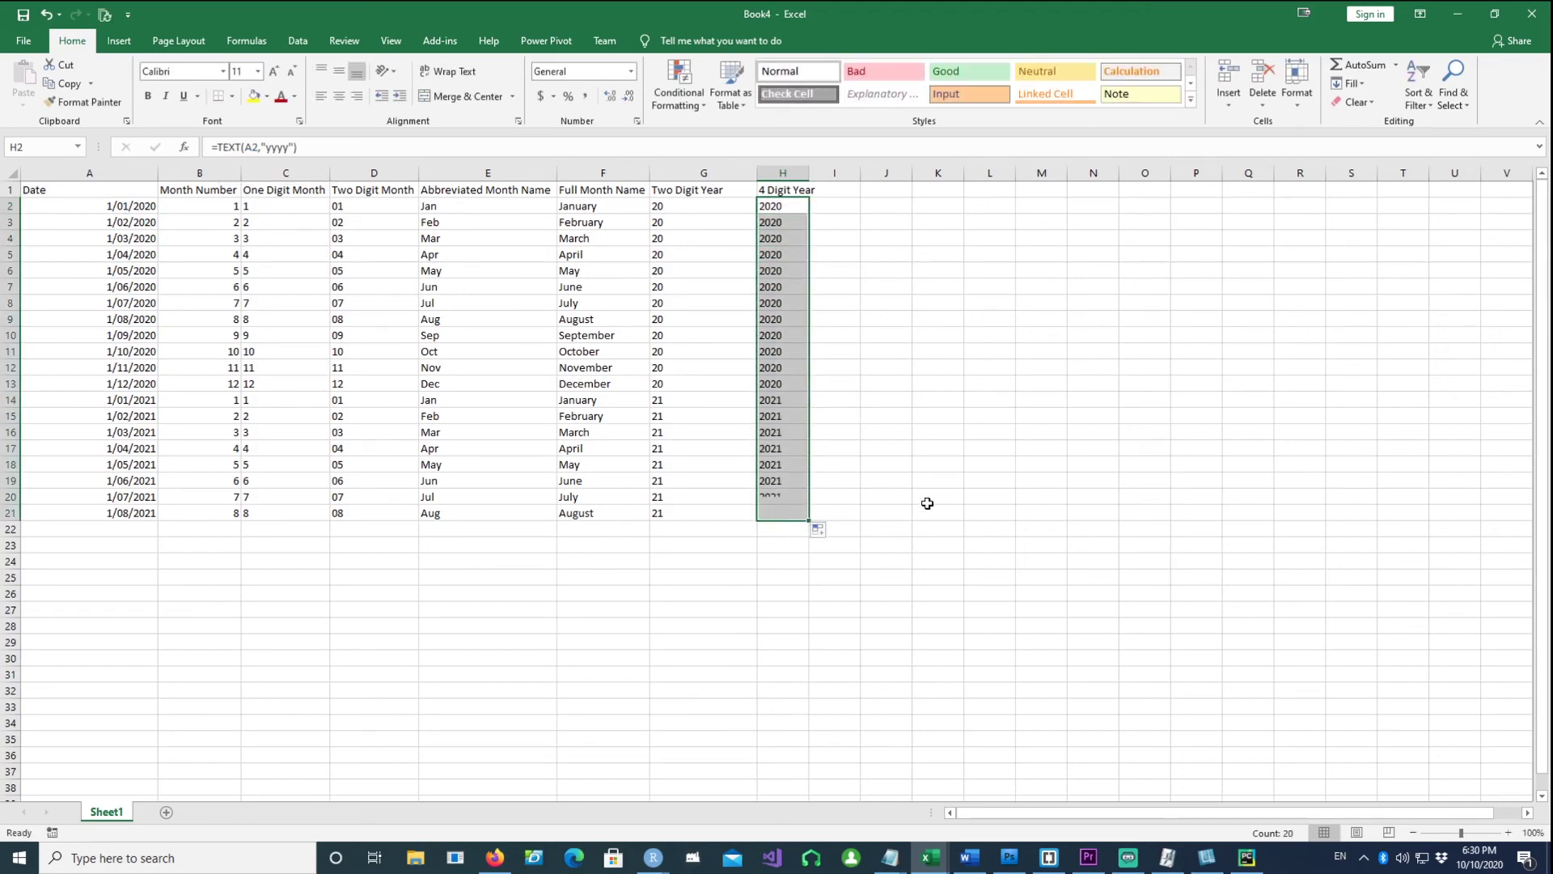
left_click(457, 605)
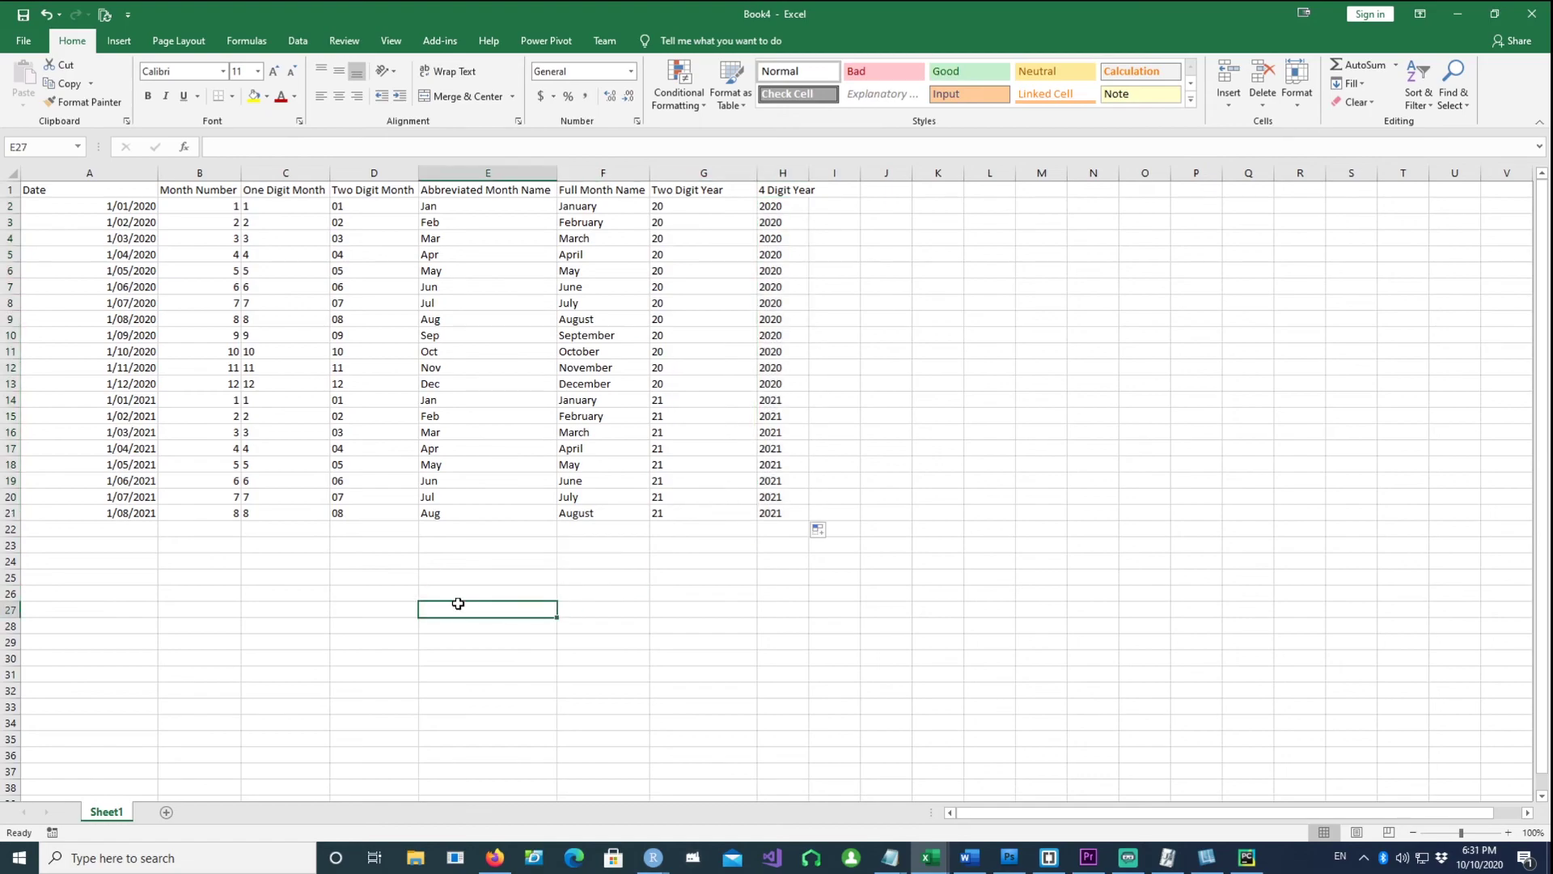
left_click(284, 205)
left_click(371, 209)
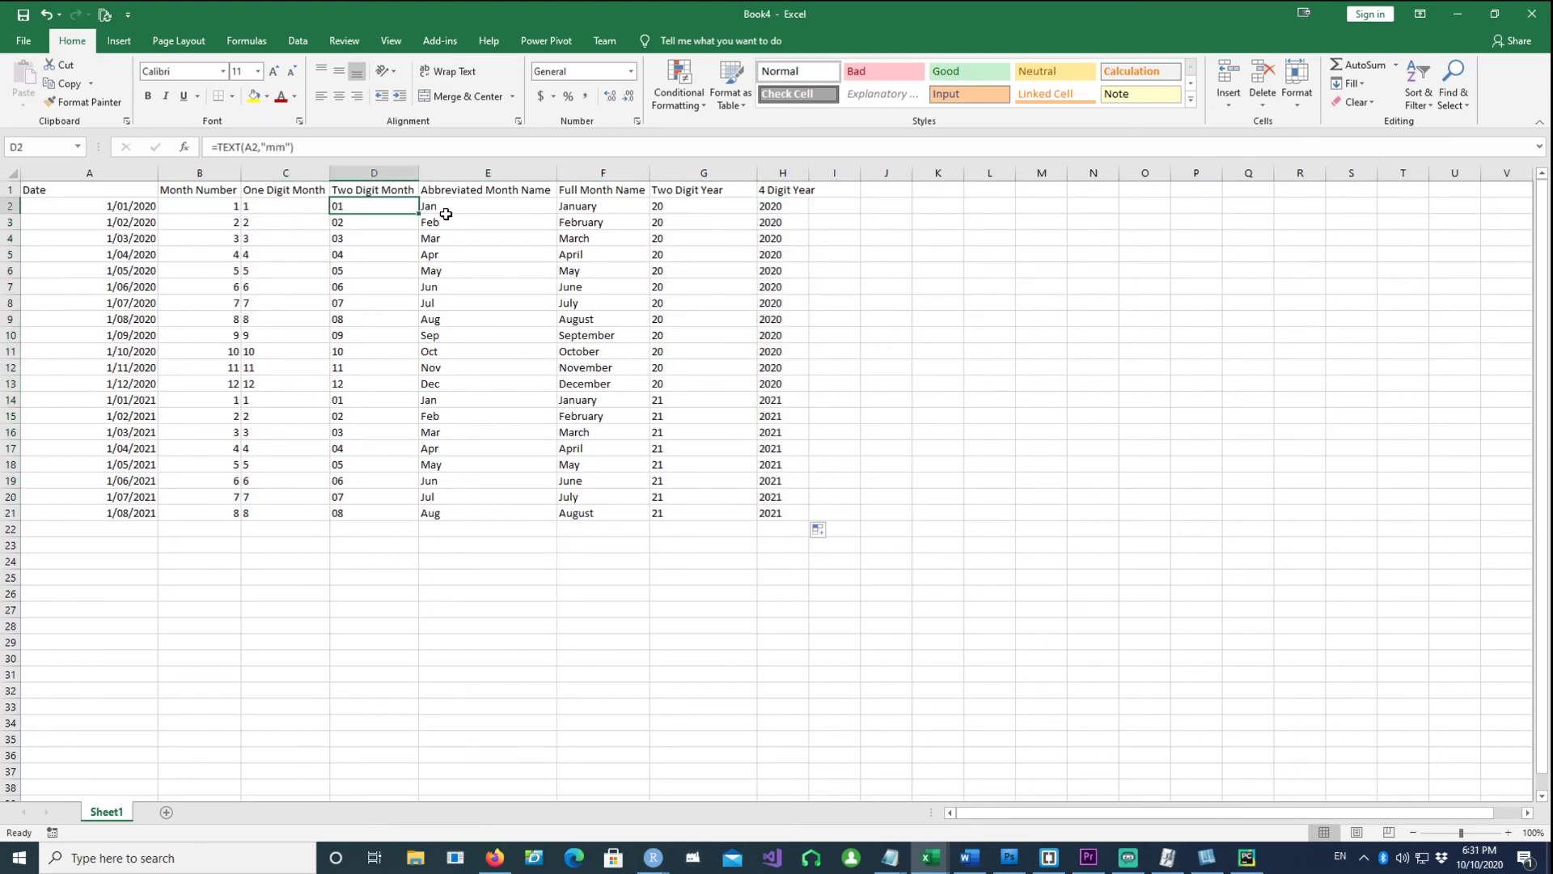
left_click(446, 209)
left_click(593, 208)
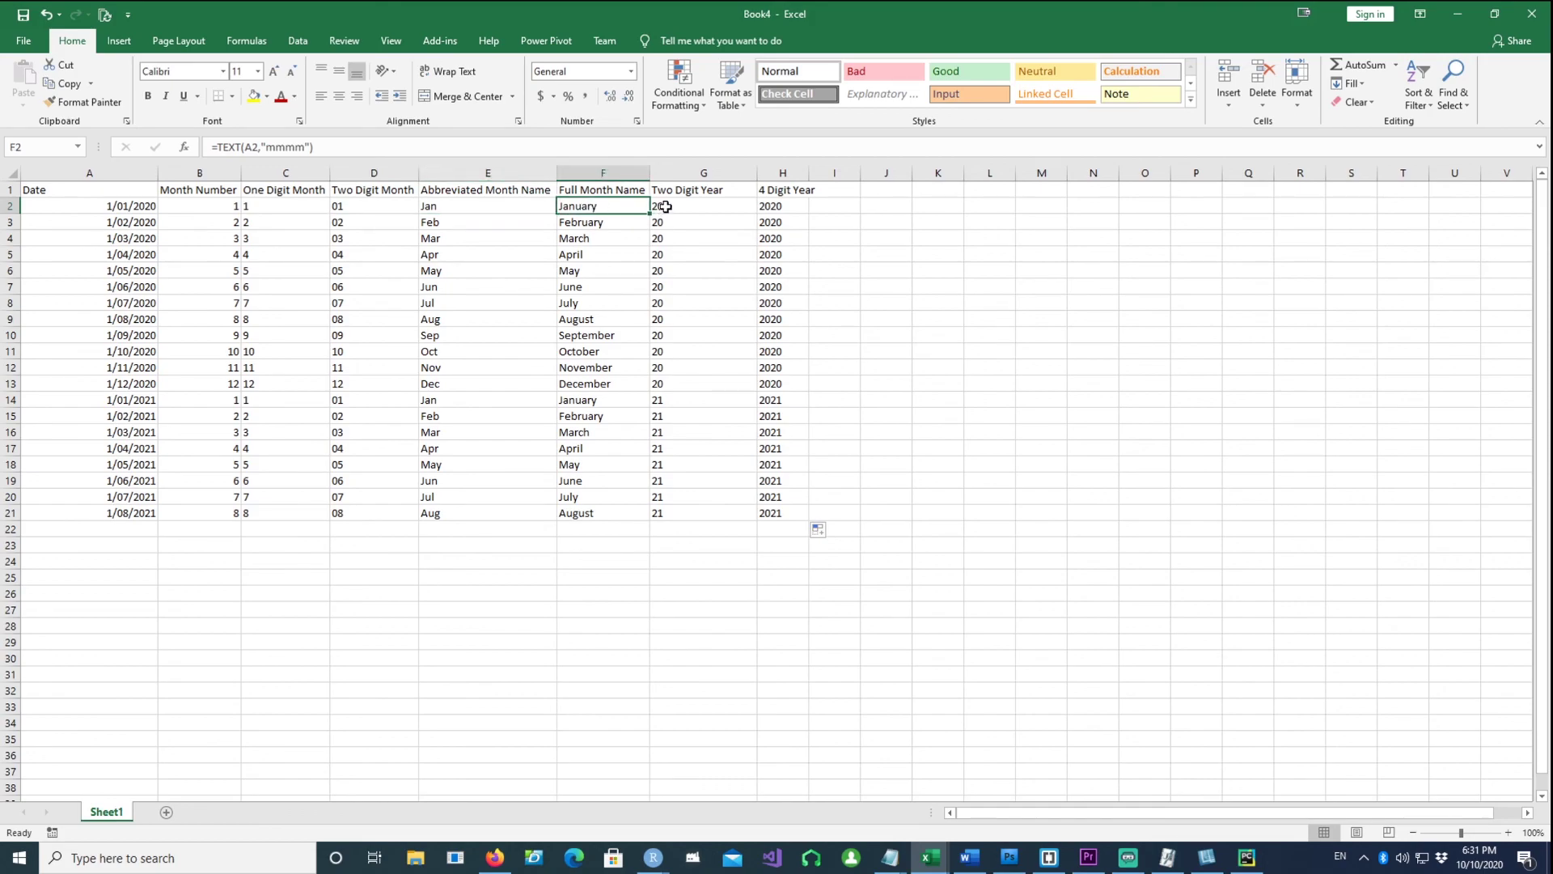
left_click(665, 208)
left_click(783, 207)
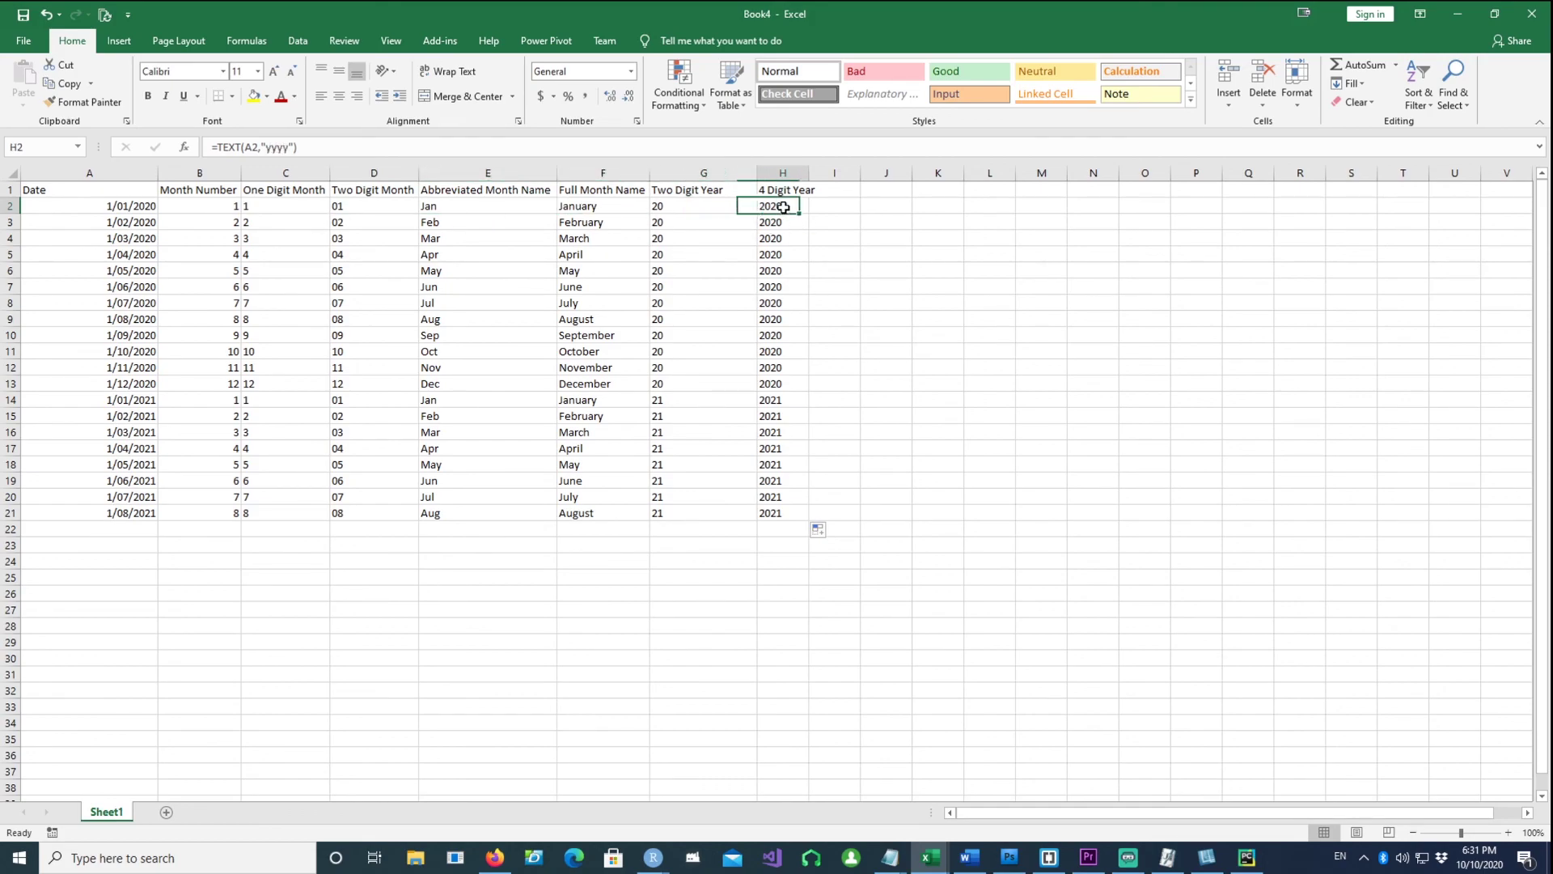
left_click(701, 208)
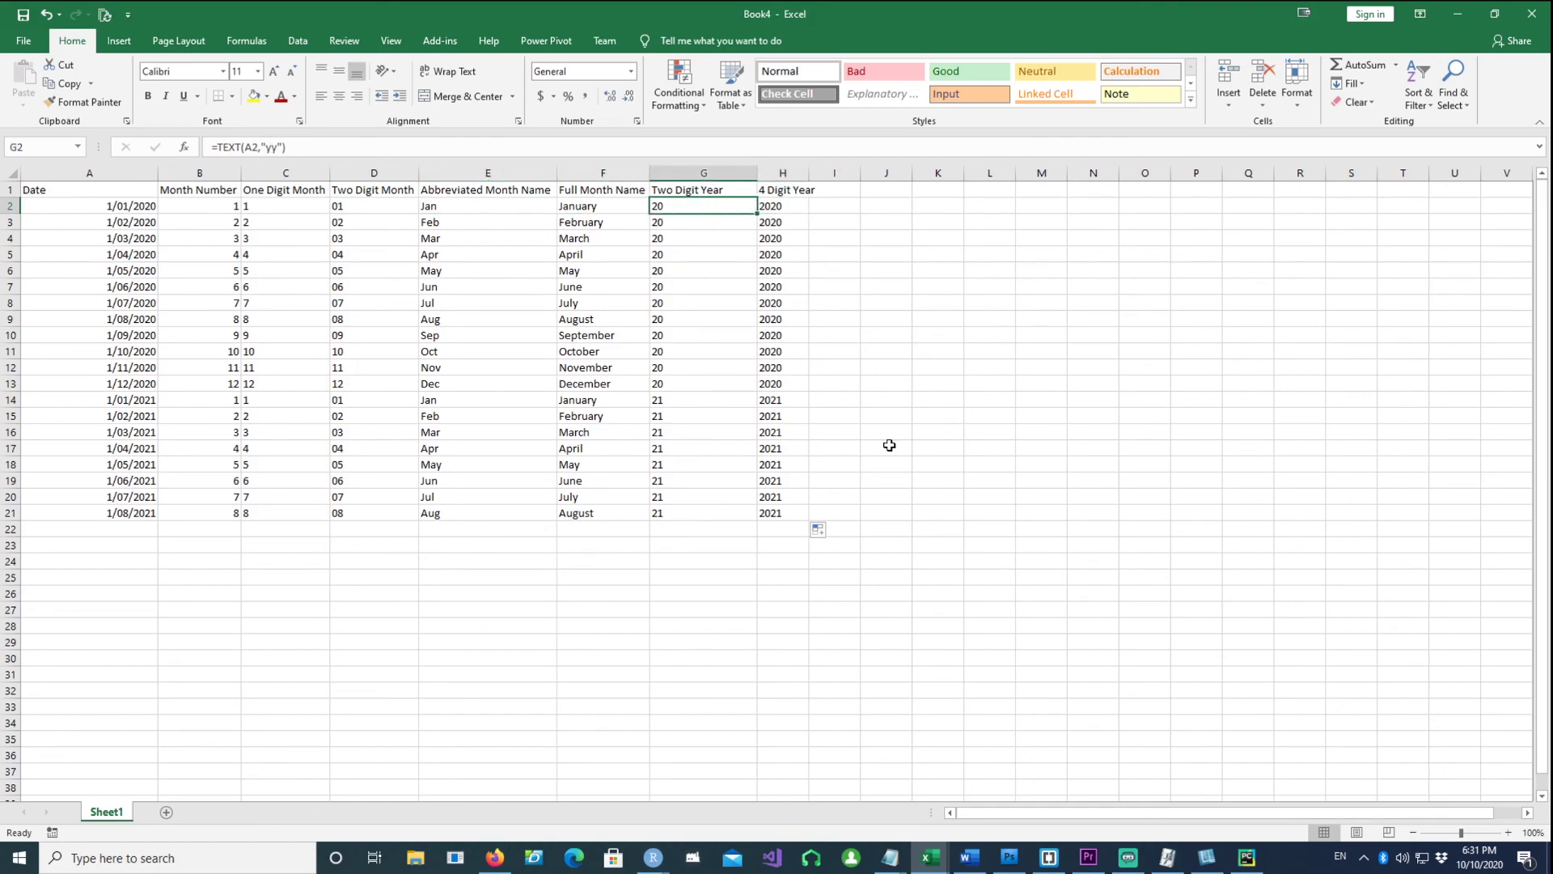